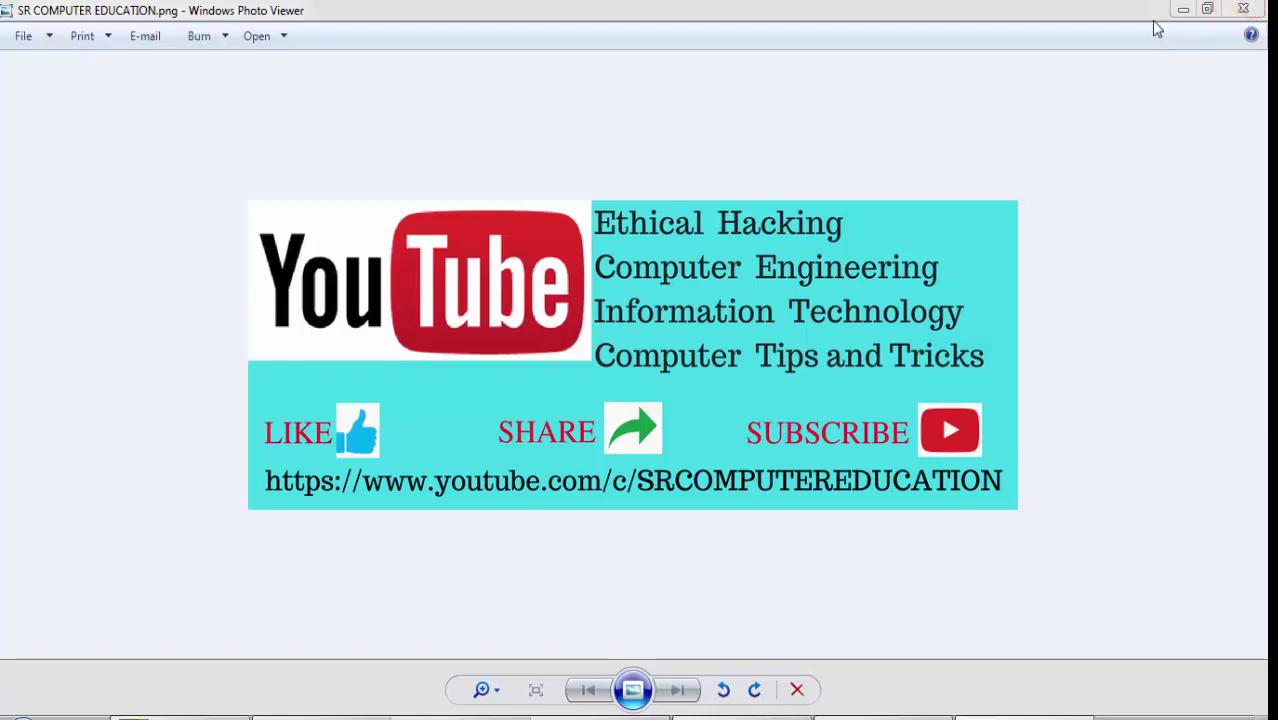
# Step: Minimize the SR COMPUTER EDUCATION.png photo viewer to reveal the Steganography folder
pyautogui.click(1183, 9)
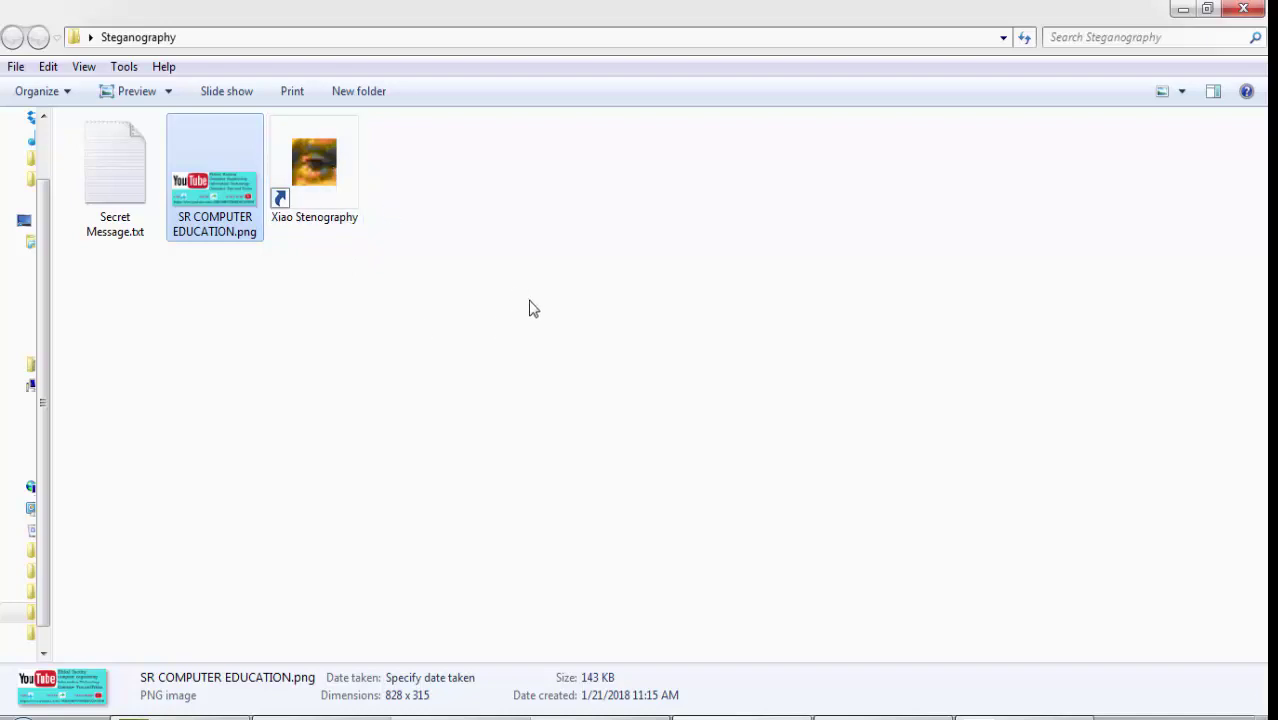
# Step: Launch Xiao Steganography 2.6.1, then return to the folder and select SR COMPUTER EDUCATION.png
pyautogui.doubleClick(360, 180)
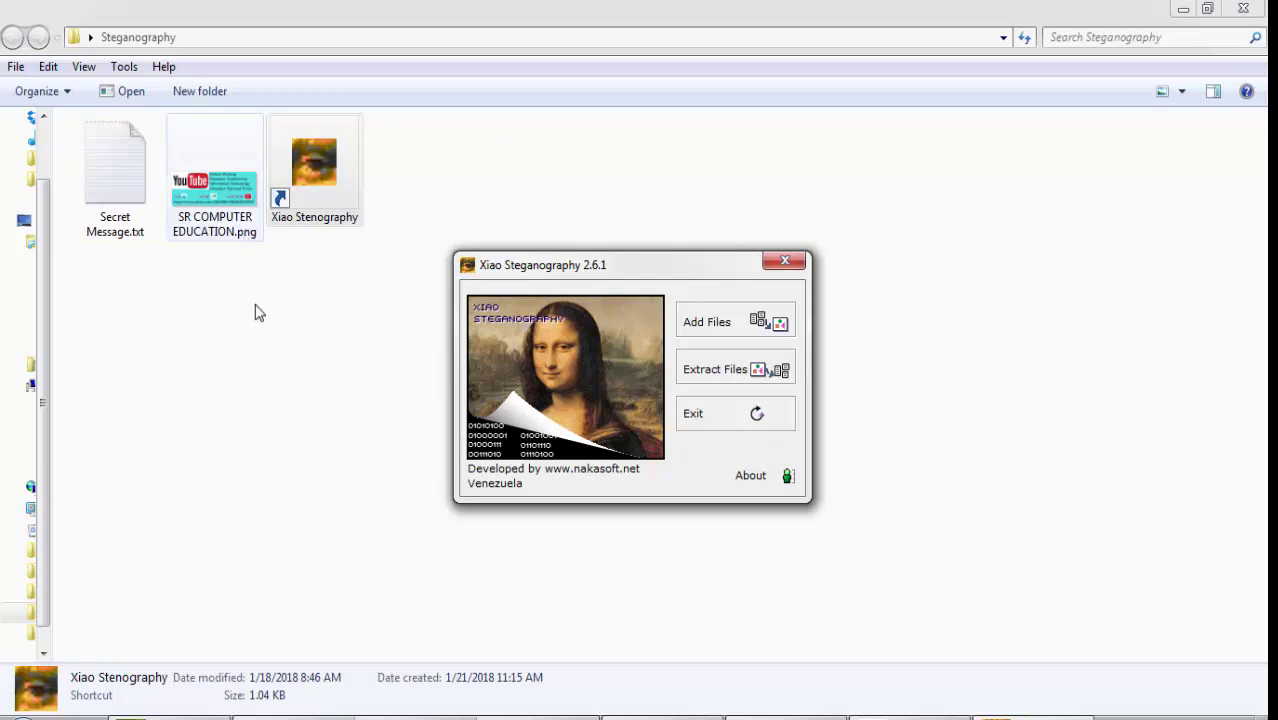
pyautogui.click(205, 334)
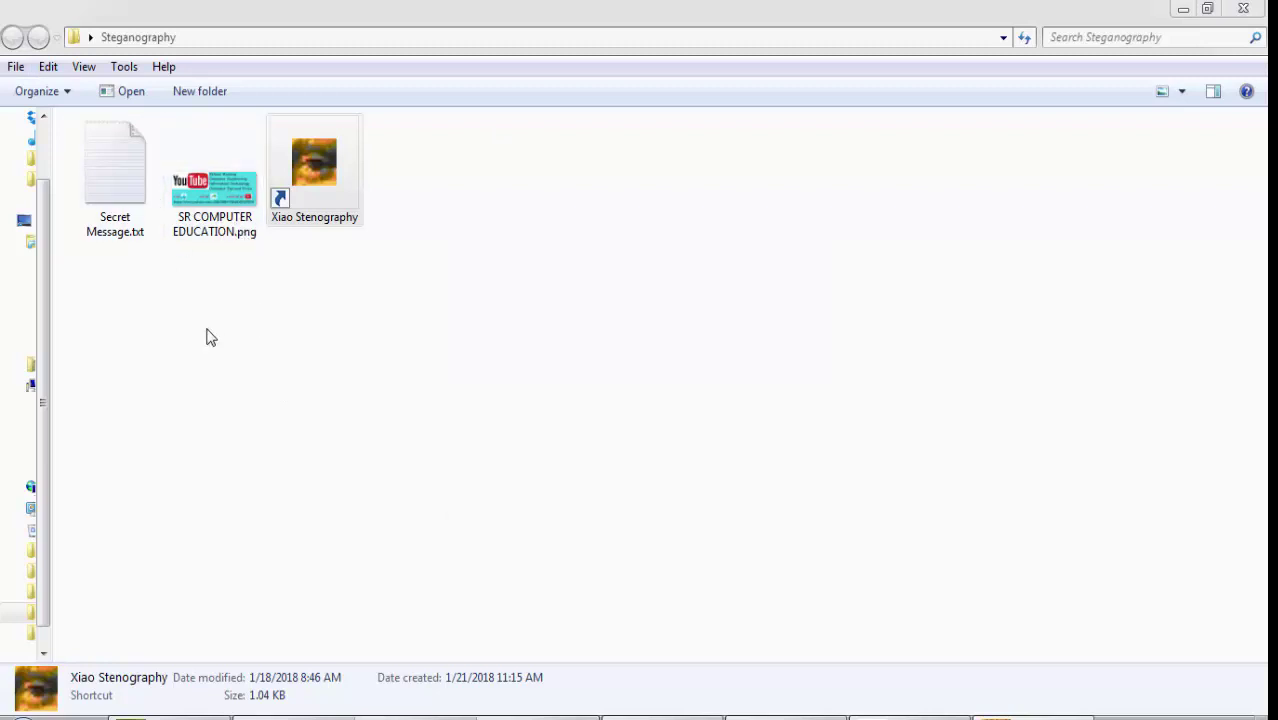
pyautogui.click(137, 213)
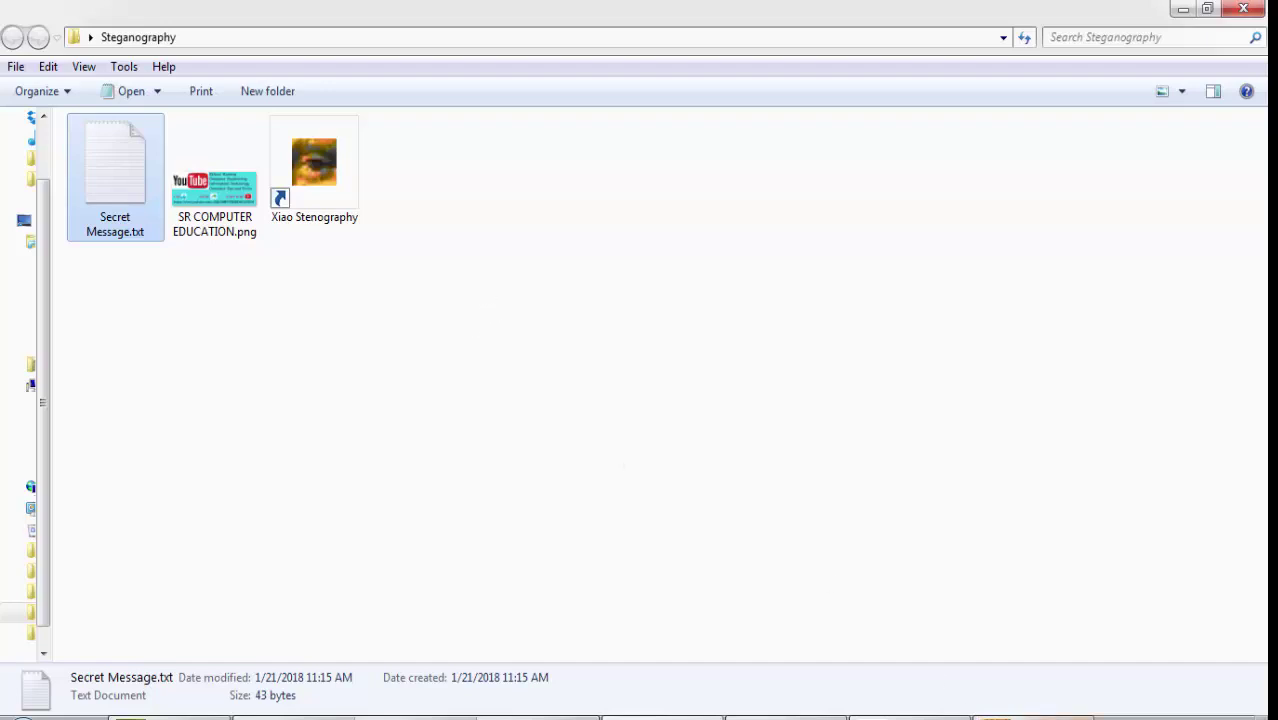
pyautogui.click(1030, 717)
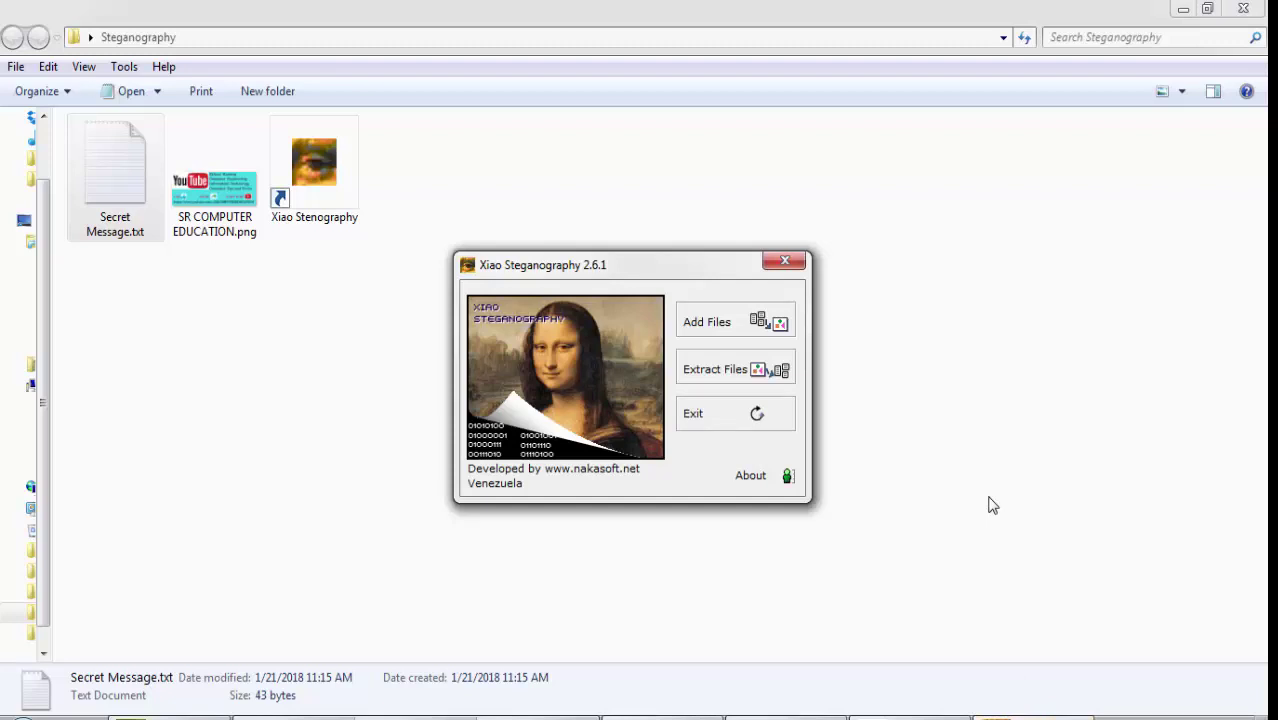
pyautogui.click(191, 305)
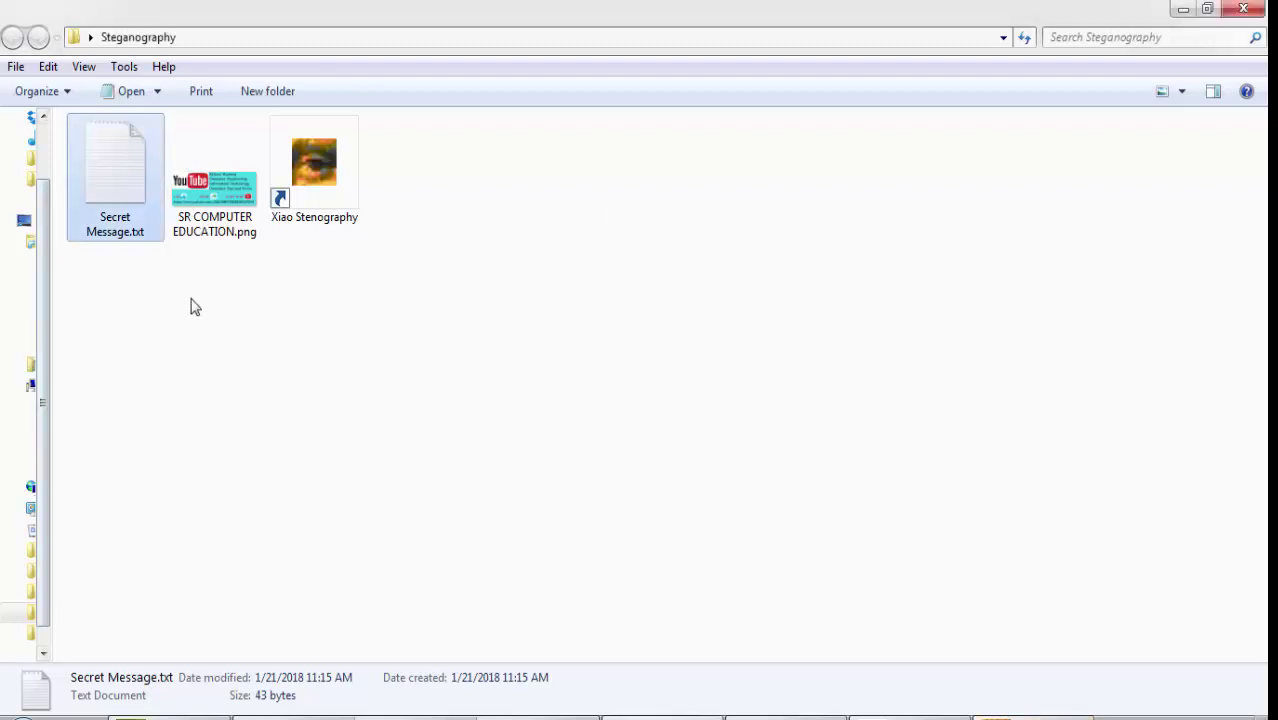
pyautogui.click(206, 180)
# Step: Check the file properties of SR COMPUTER EDUCATION.png and close them unchanged
pyautogui.rightClick(206, 180)
pyautogui.click(262, 700)
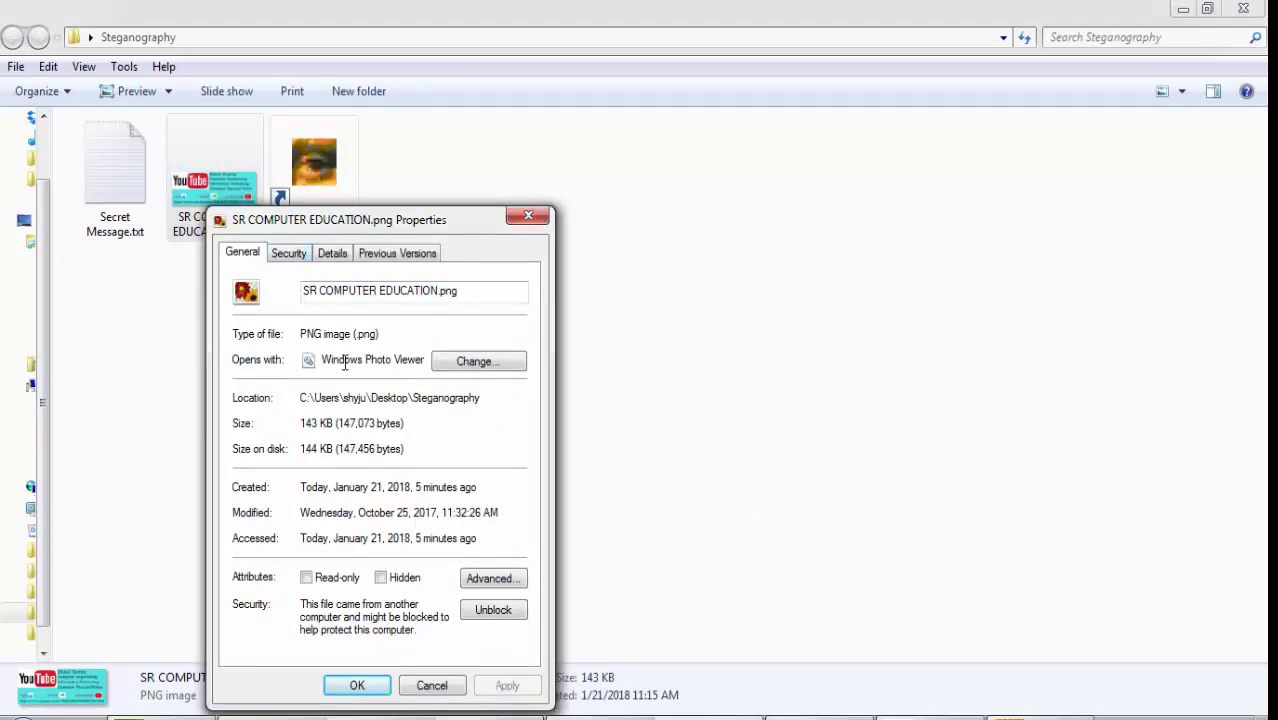
pyautogui.click(433, 686)
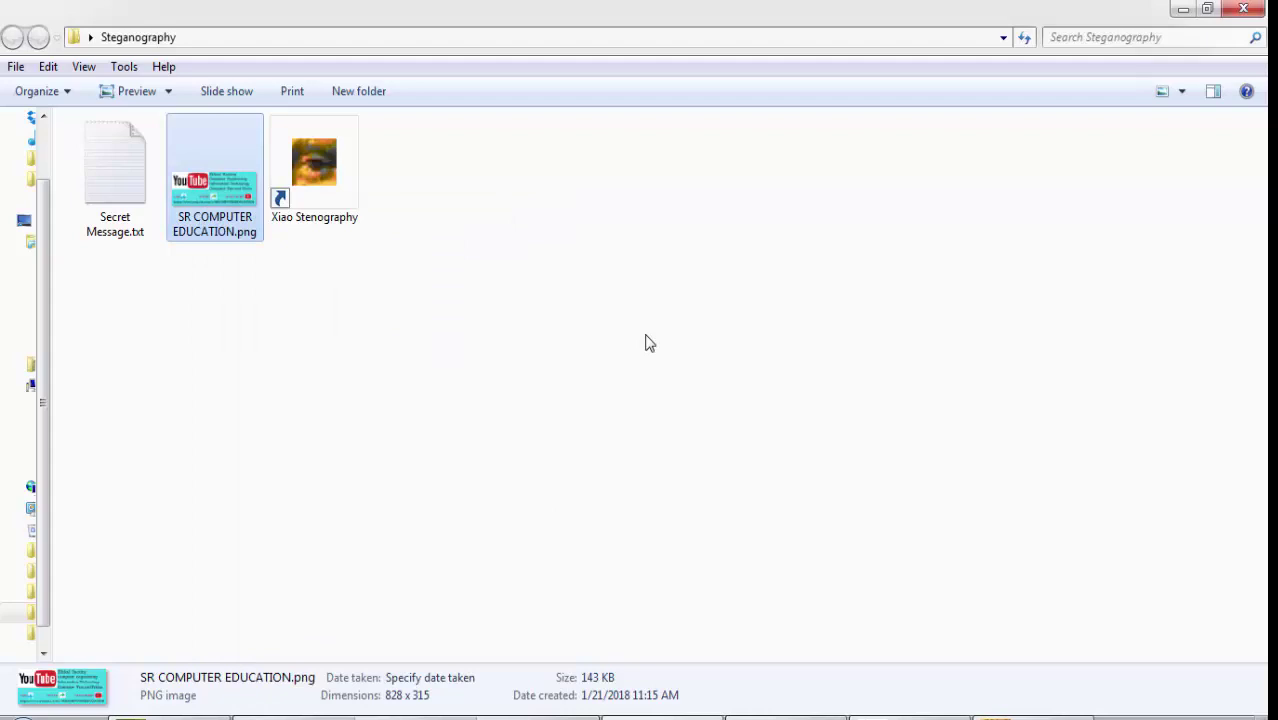
# Step: Open SR COMPUTER EDUCATION.png in Paint using Open with
pyautogui.rightClick(237, 193)
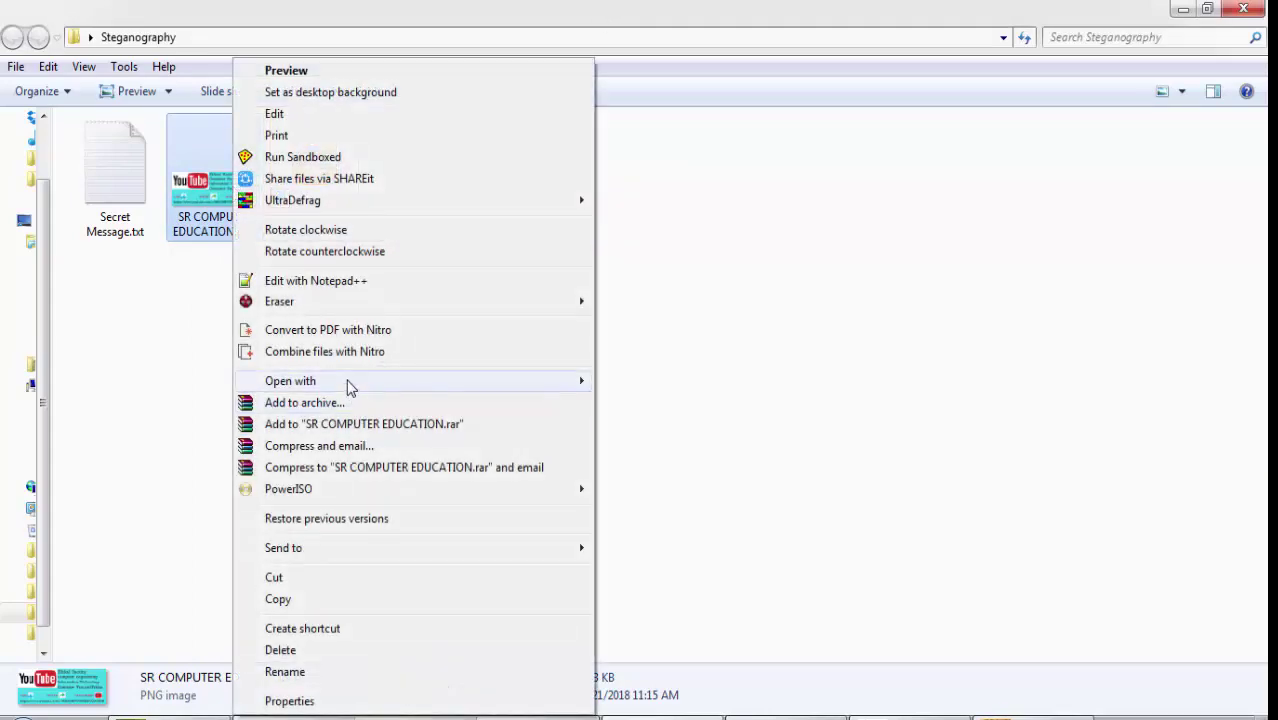
pyautogui.moveTo(346, 380)
pyautogui.click(634, 424)
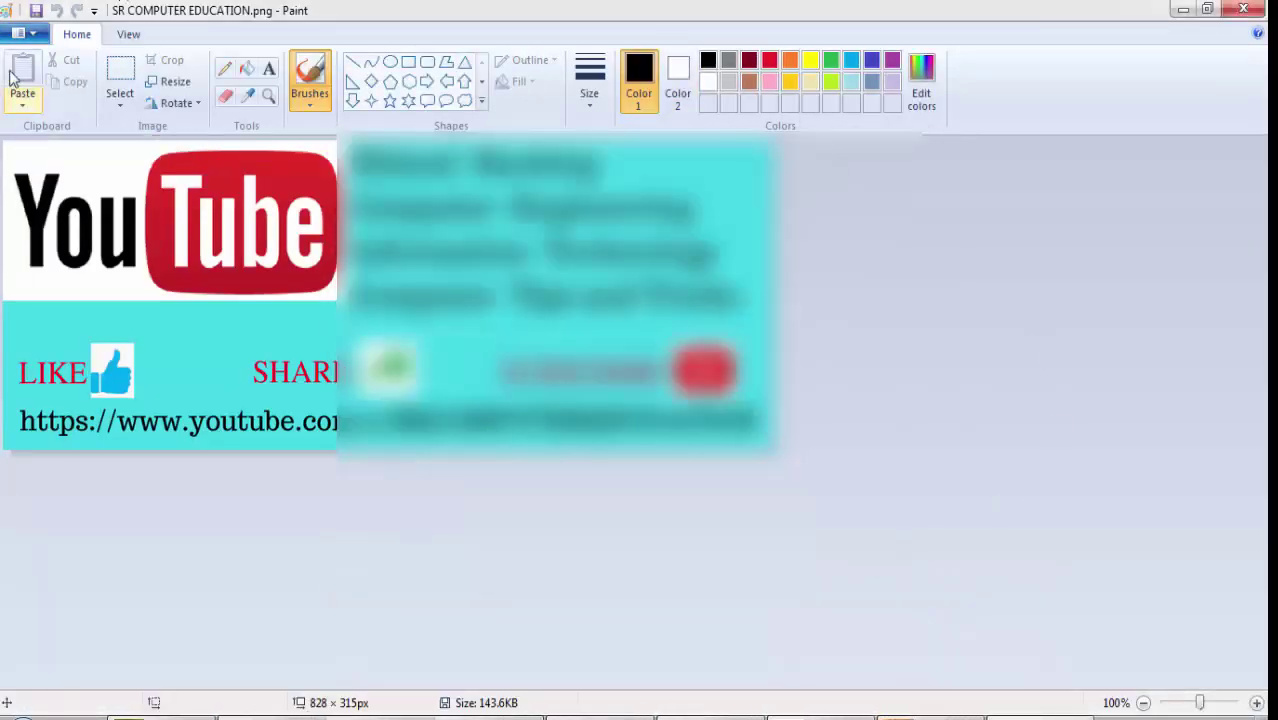
# Step: Save the picture as BMP SR COMPUTER EDUCATION.bmp, accept the transparency warning, and minimize Paint
pyautogui.click(24, 36)
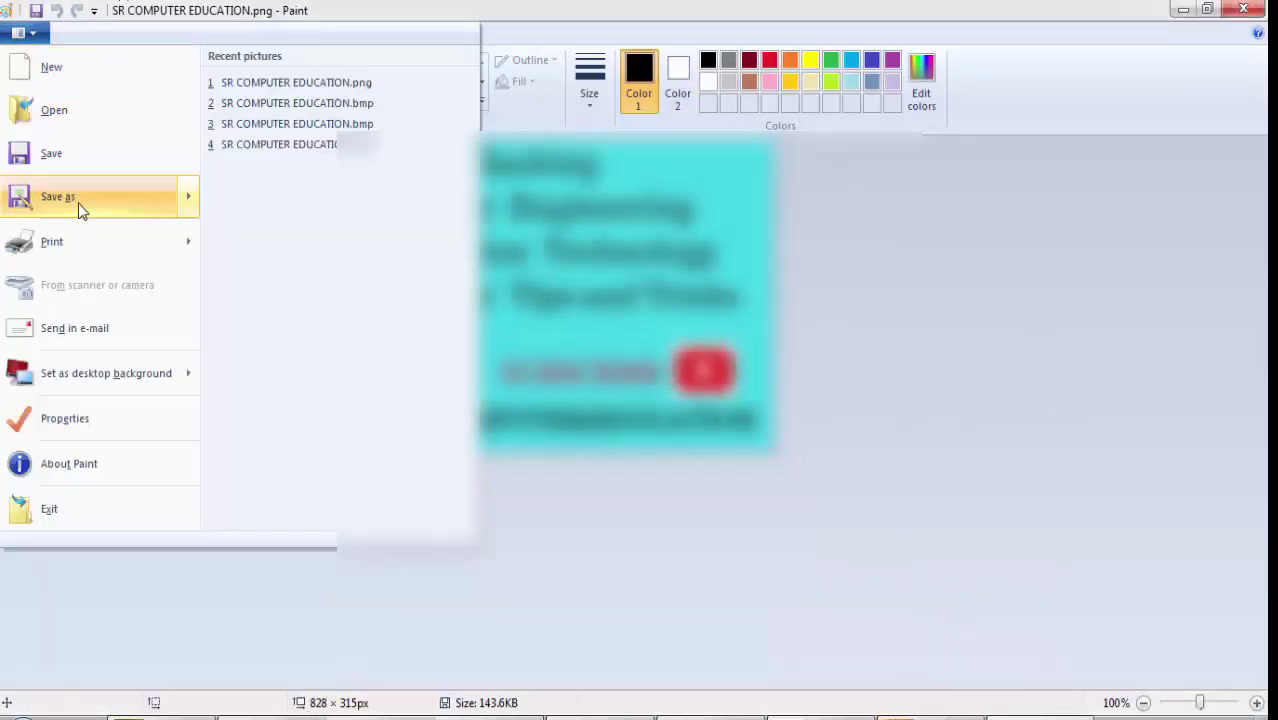
pyautogui.moveTo(80, 200)
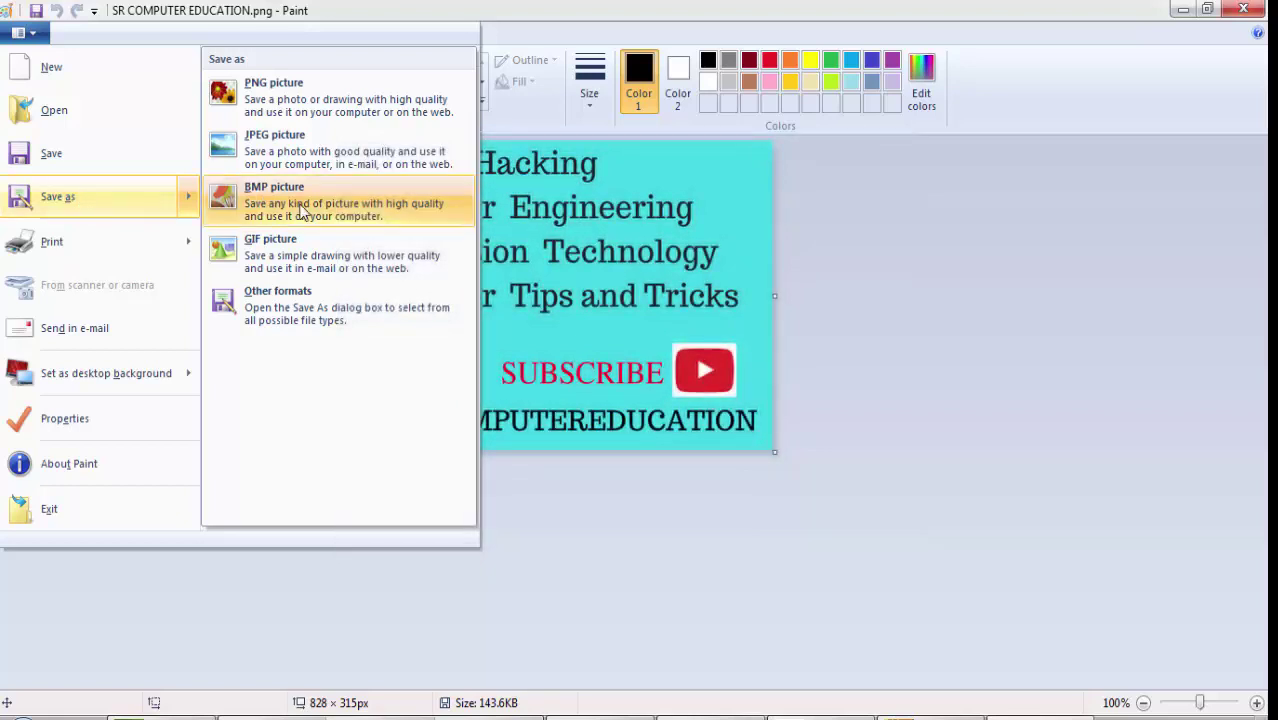
pyautogui.click(302, 212)
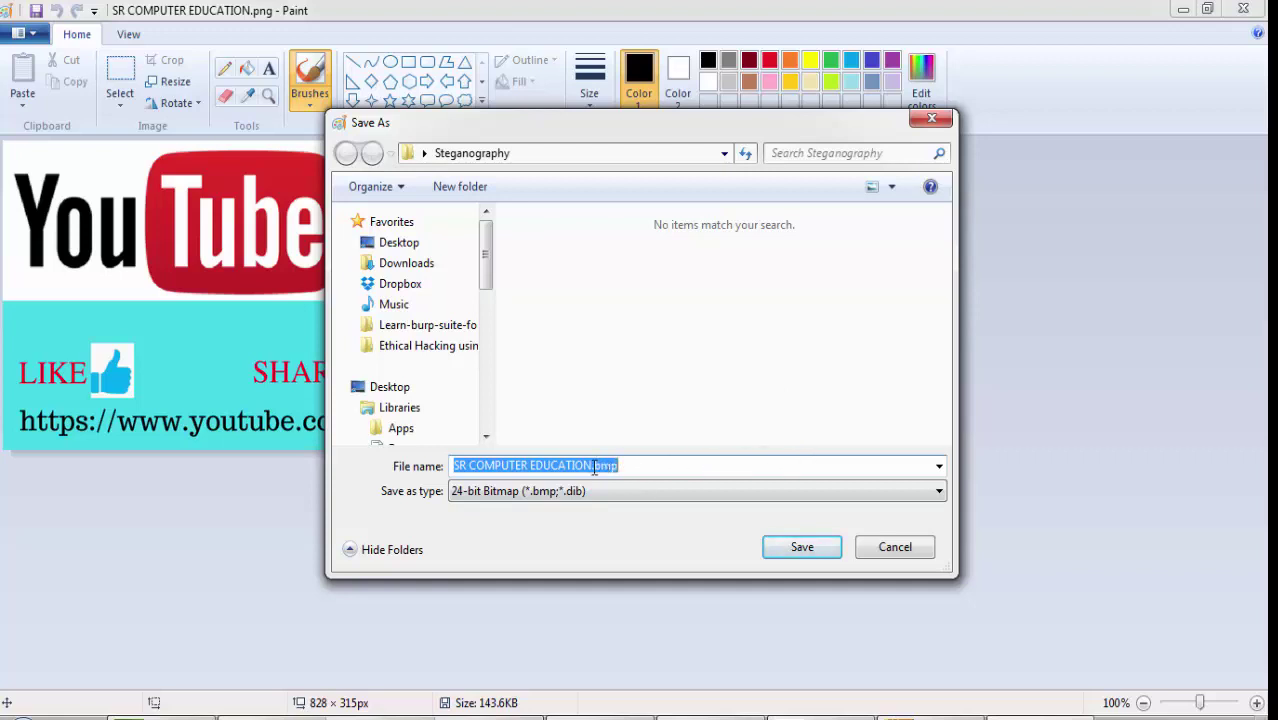
pyautogui.click(636, 466)
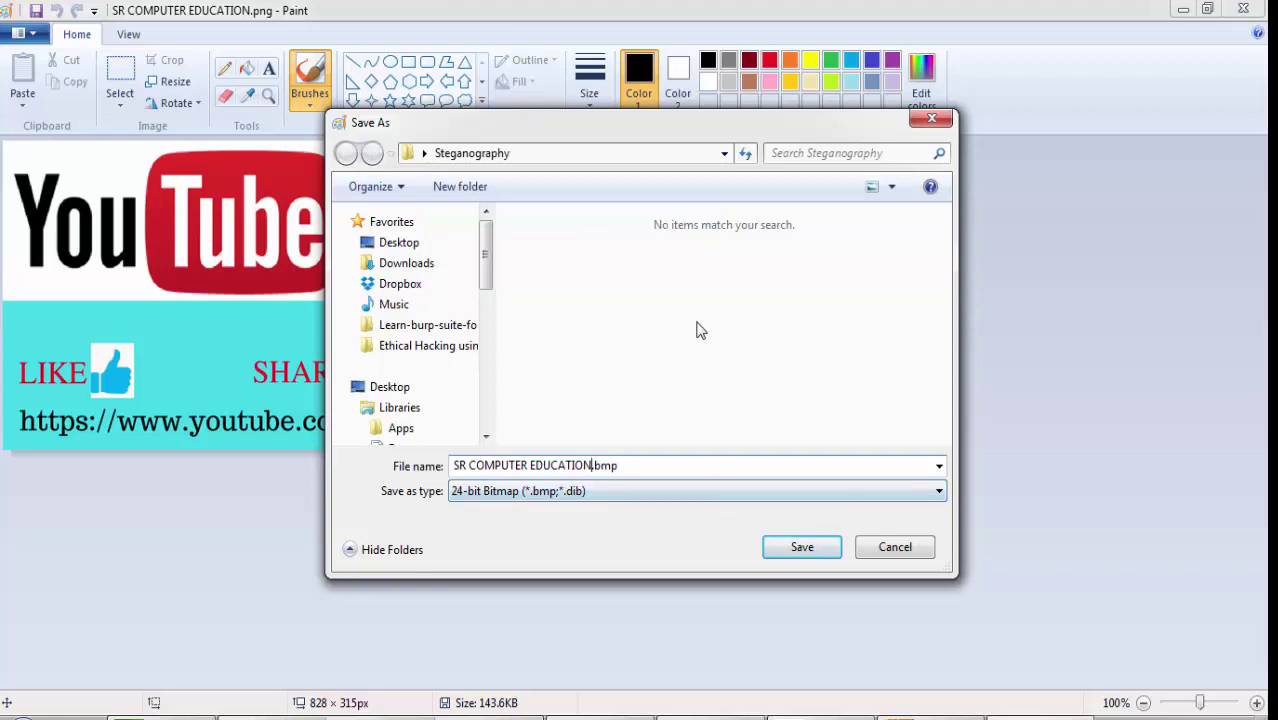
pyautogui.click(562, 471)
pyautogui.click(817, 556)
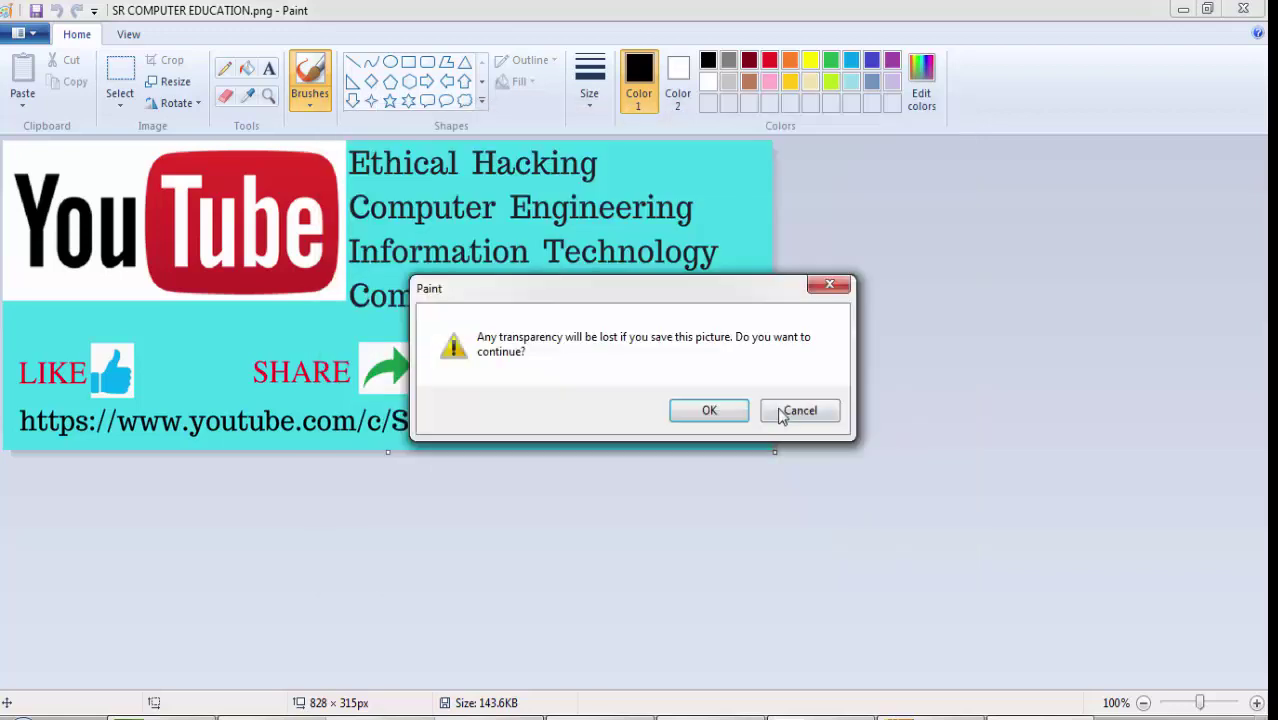
pyautogui.click(733, 418)
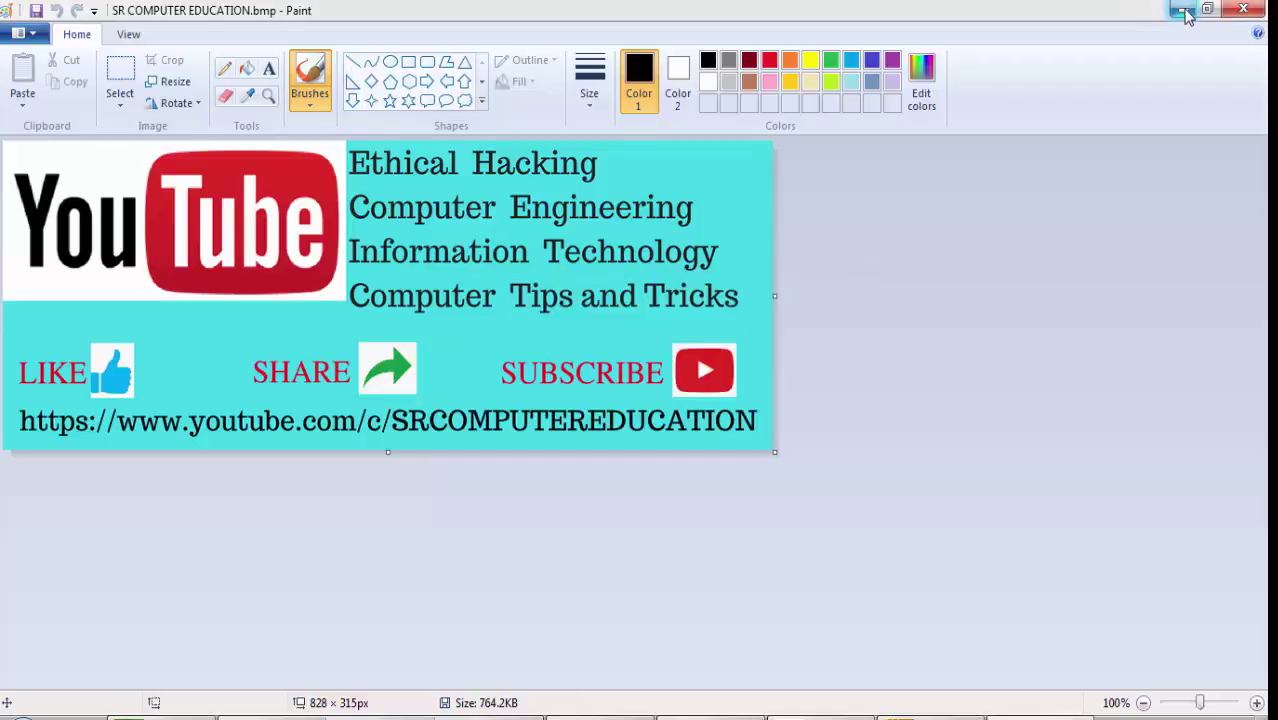
pyautogui.click(1183, 9)
pyautogui.rightClick(712, 331)
# Step: Refresh the Steganography folder so SR COMPUTER EDUCATION.bmp appears beside the PNG
pyautogui.click(787, 401)
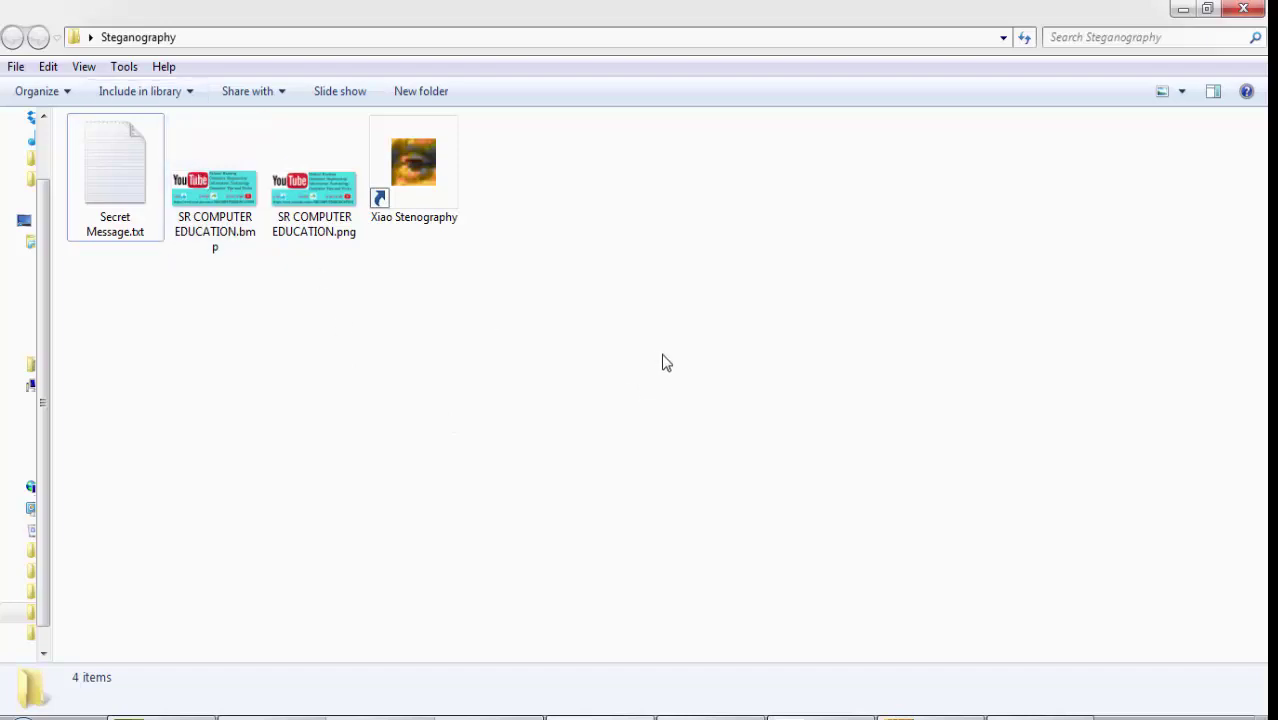
# Step: Read the one-line Secret Message.txt in Notepad, then close it
pyautogui.doubleClick(138, 193)
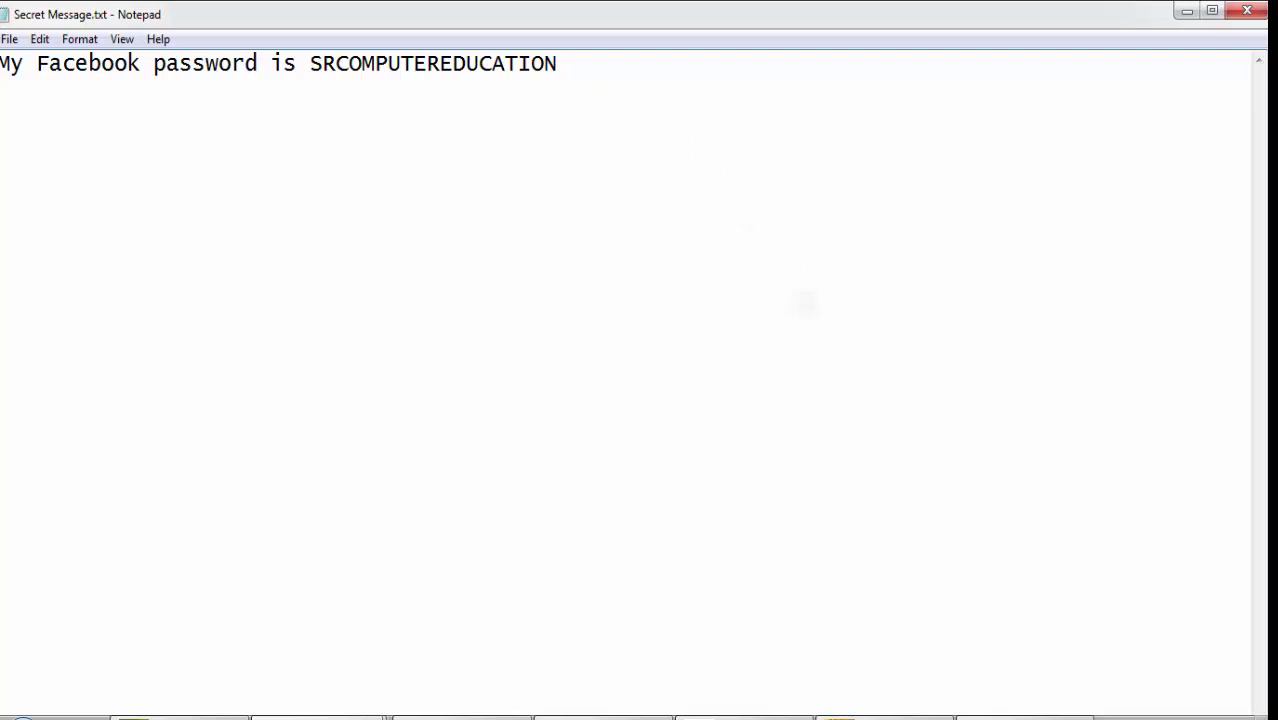
pyautogui.click(1249, 12)
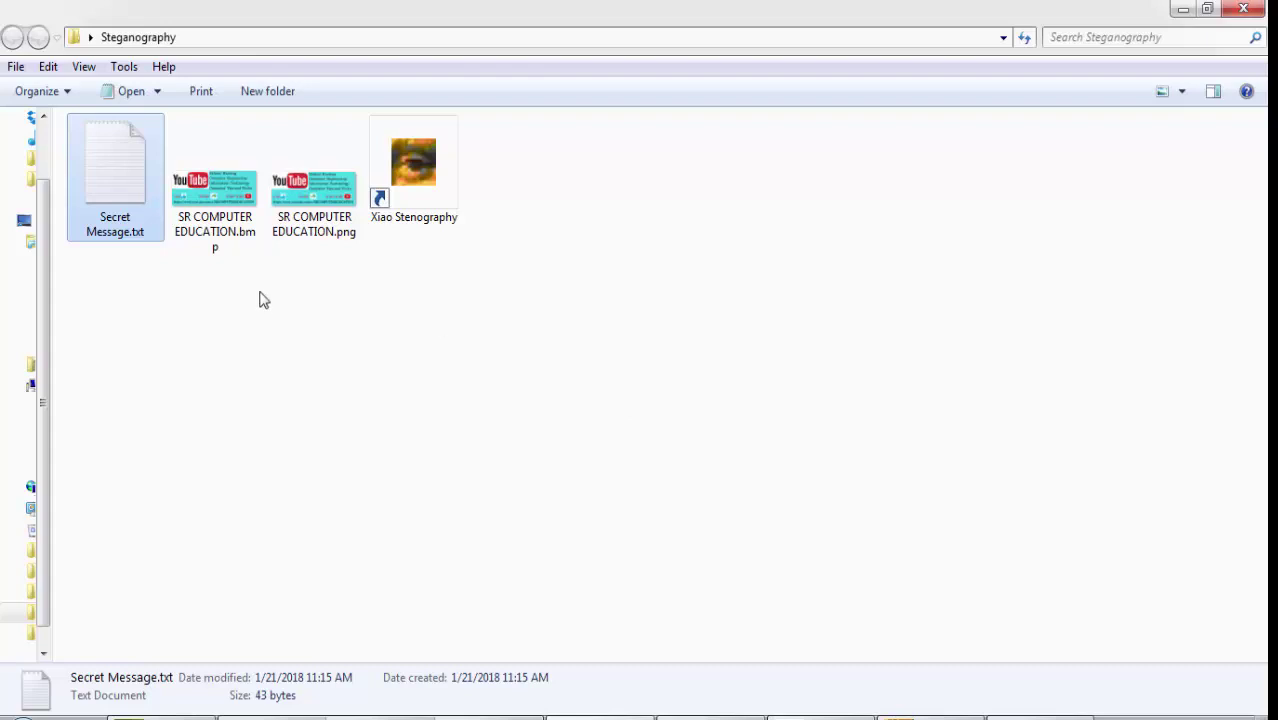
# Step: Refresh the Steganography folder listing twice
pyautogui.rightClick(678, 252)
pyautogui.click(730, 330)
pyautogui.rightClick(717, 265)
pyautogui.click(772, 343)
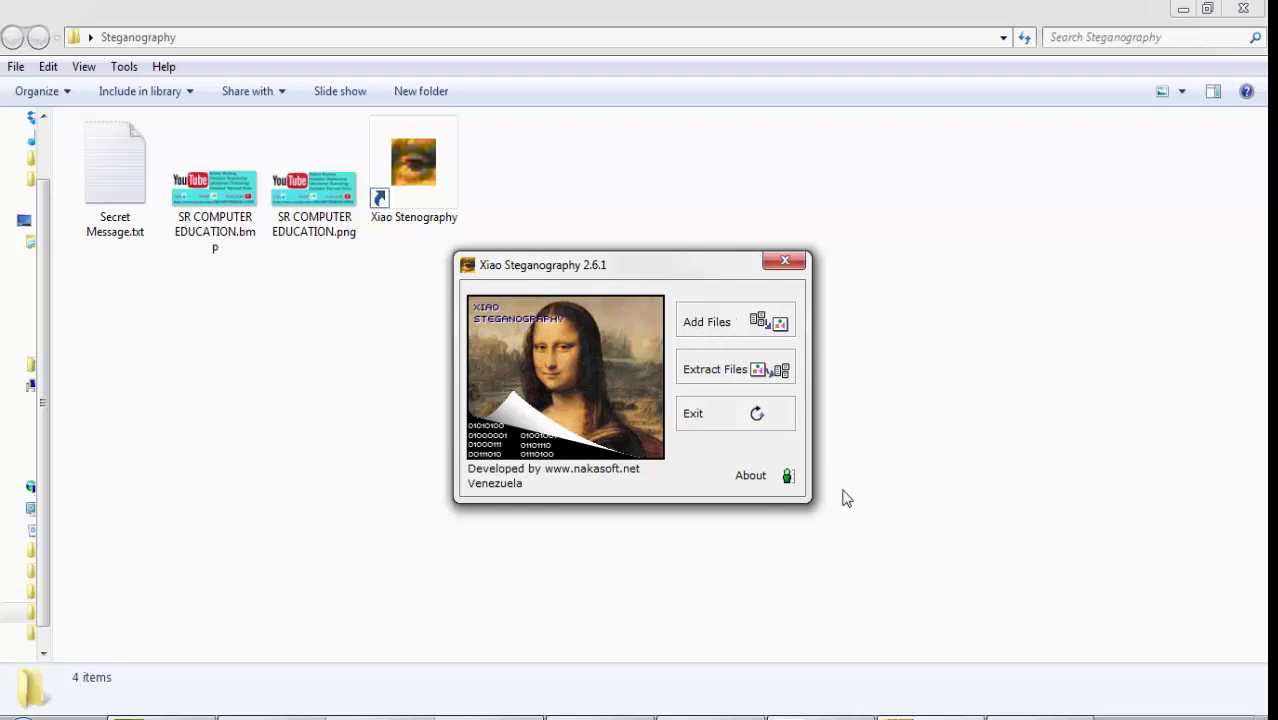
# Step: Load SR COMPUTER EDUCATION.bmp from Desktop > Steganography as the wizard's target image and continue
pyautogui.click(727, 326)
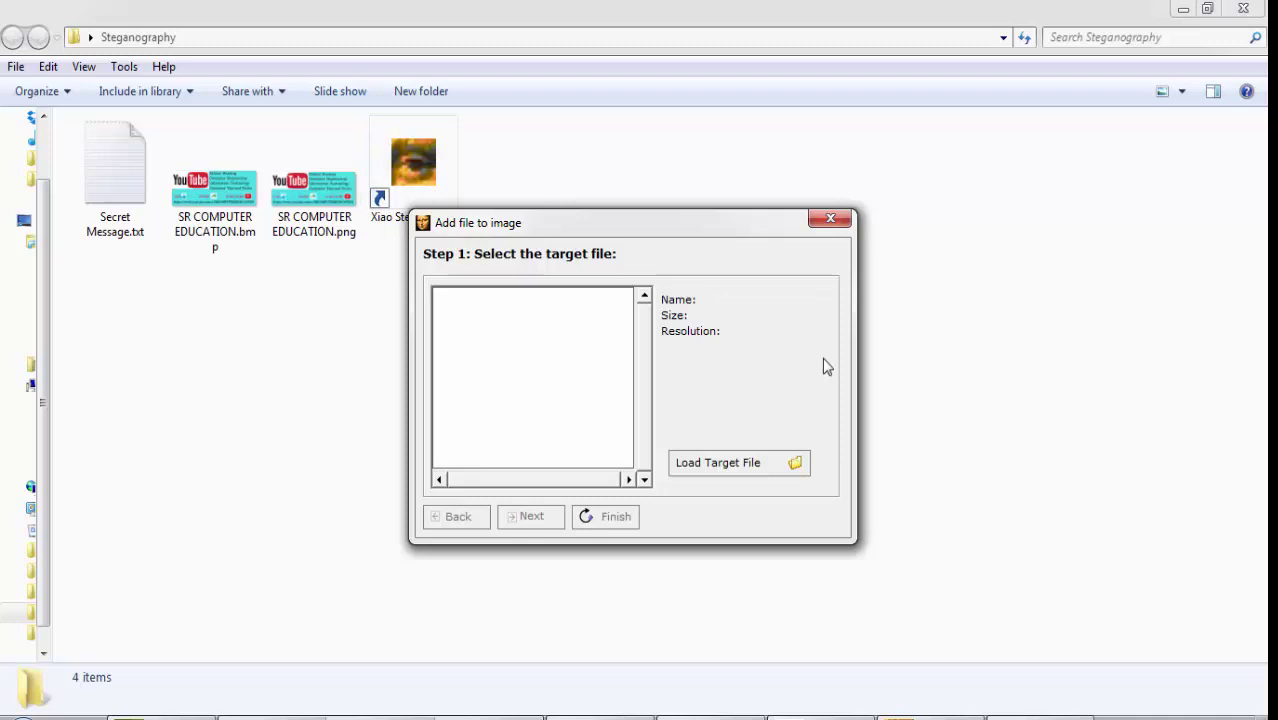
pyautogui.click(742, 464)
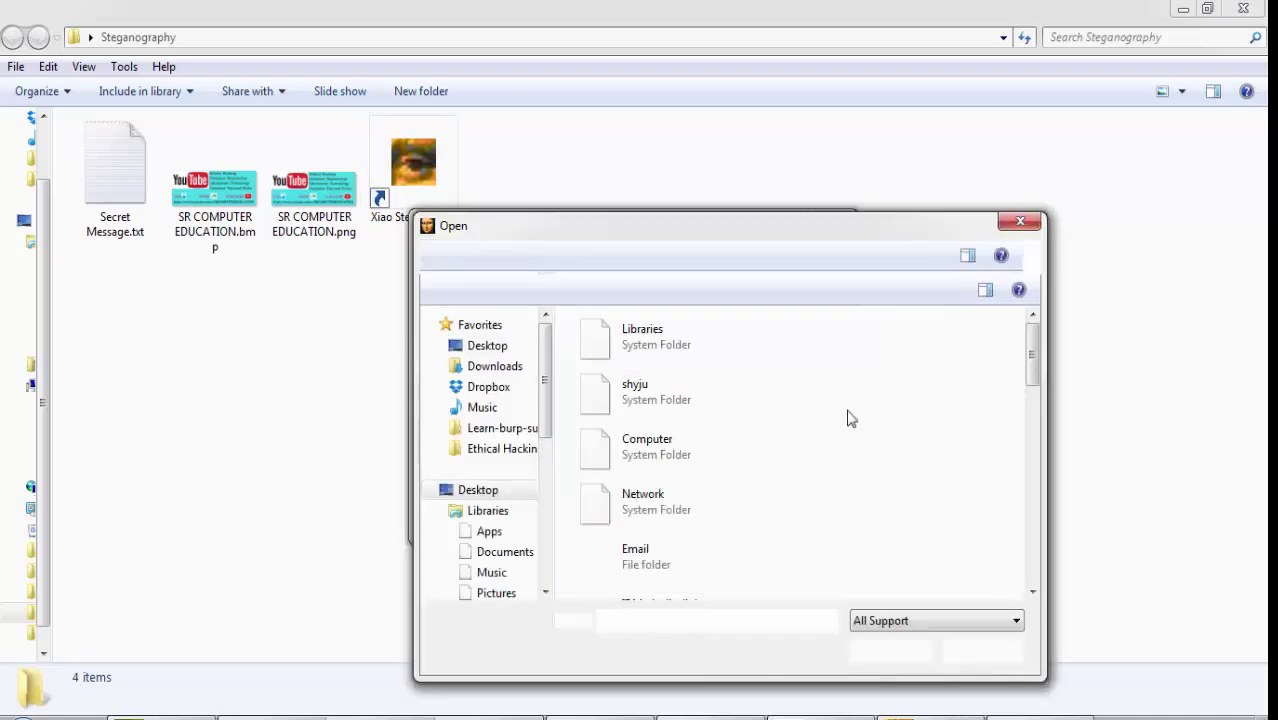
pyautogui.click(487, 346)
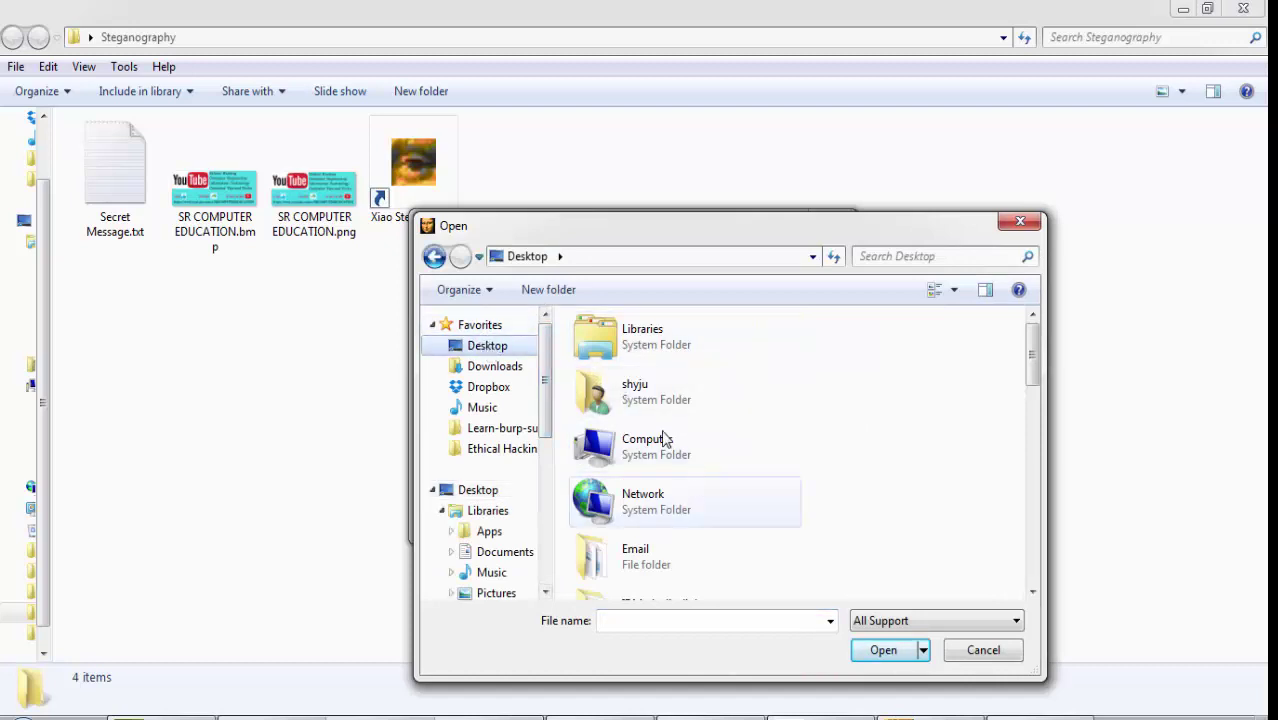
pyautogui.scroll(-5, 592, 456)
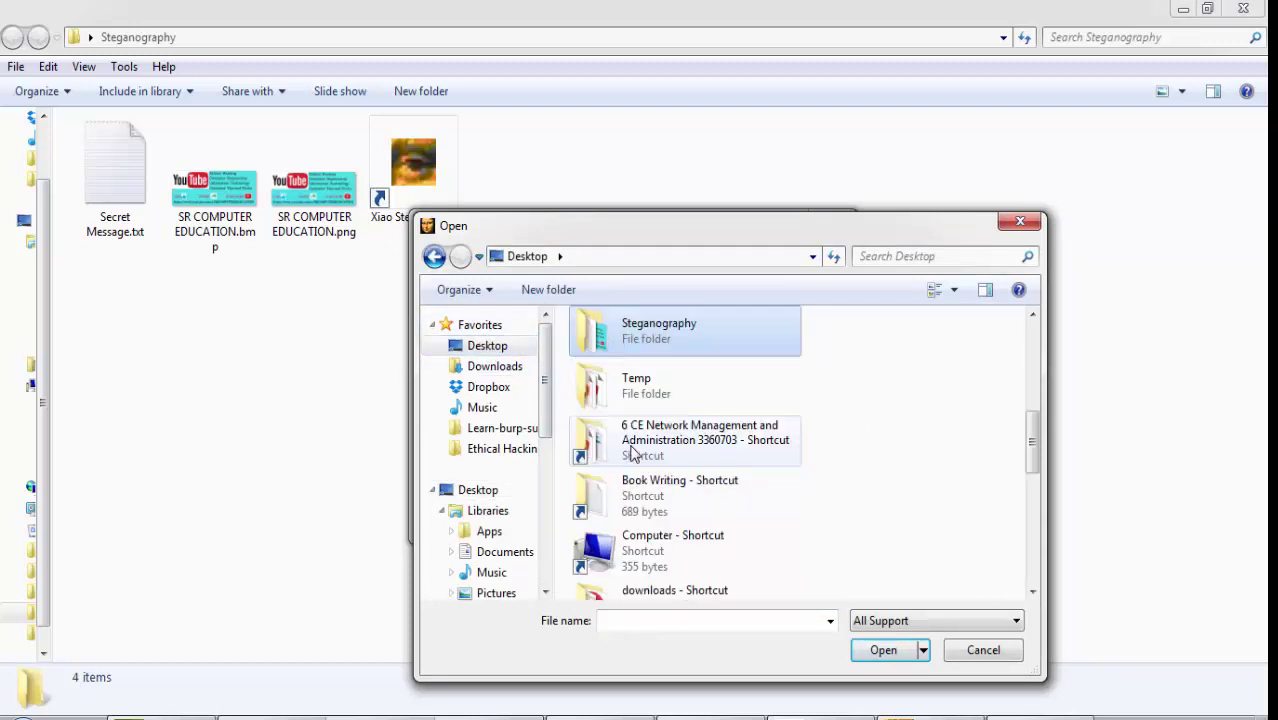
pyautogui.doubleClick(660, 341)
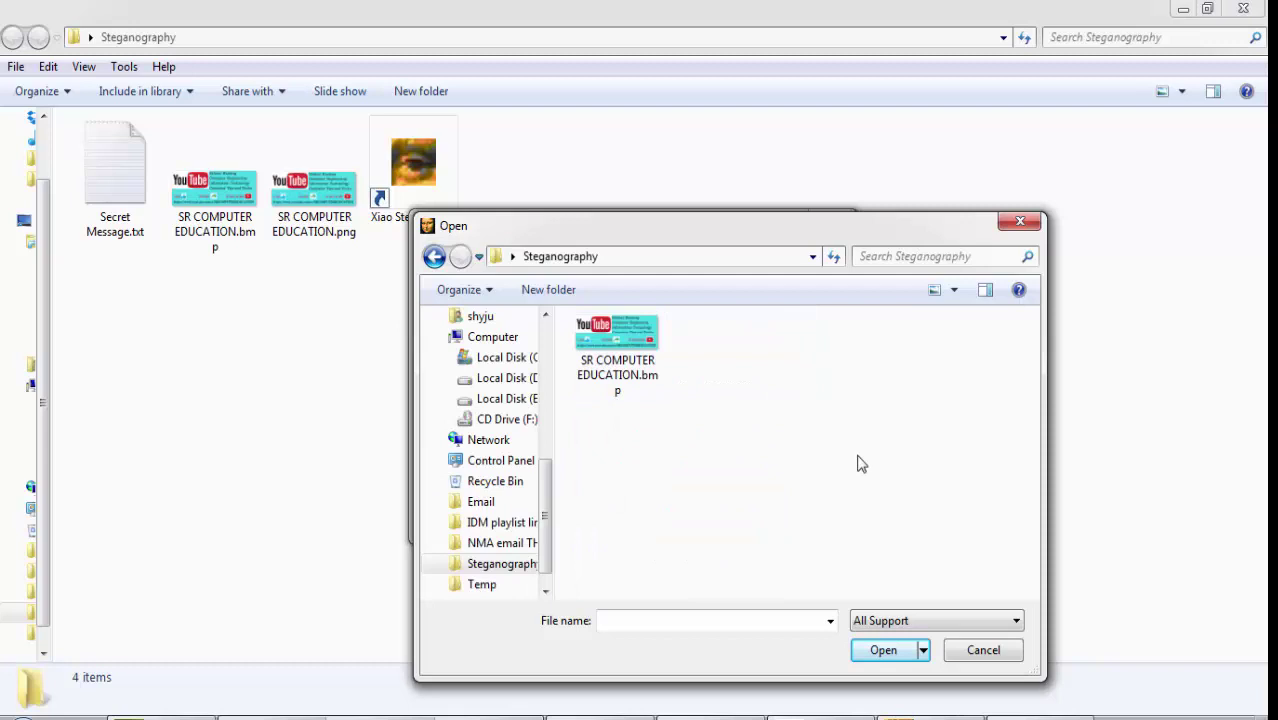
pyautogui.click(651, 339)
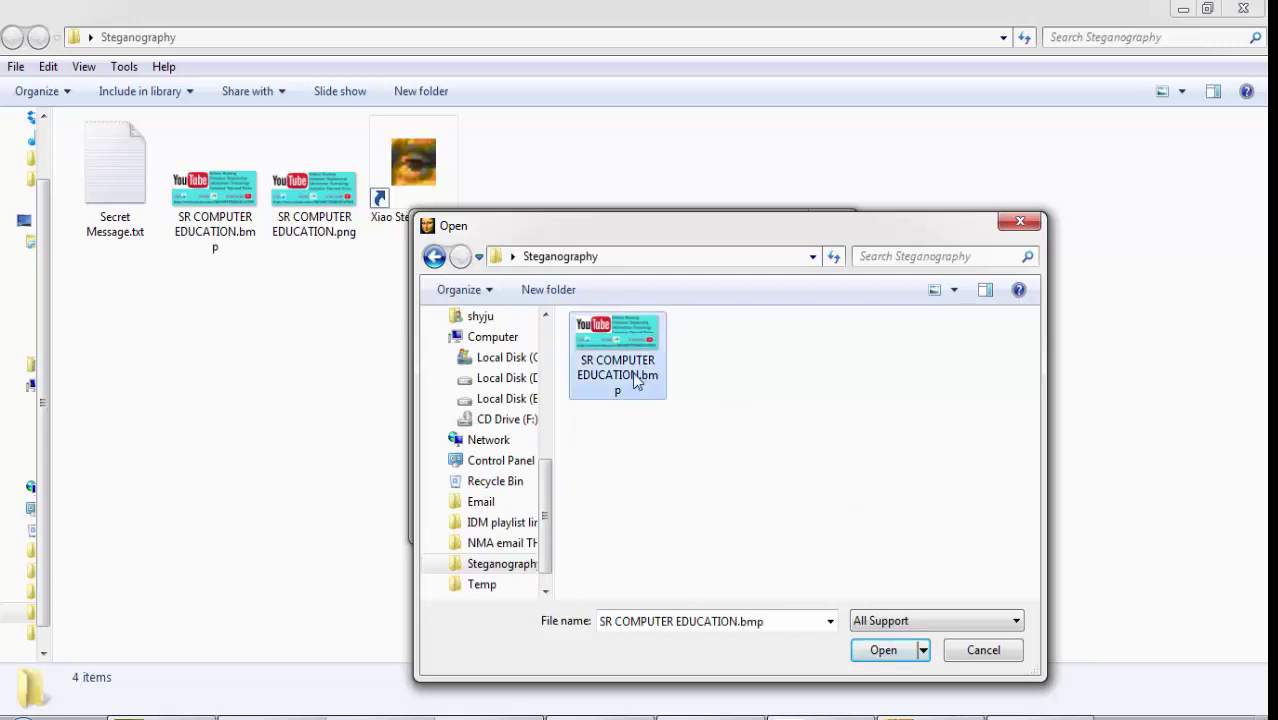
pyautogui.click(878, 646)
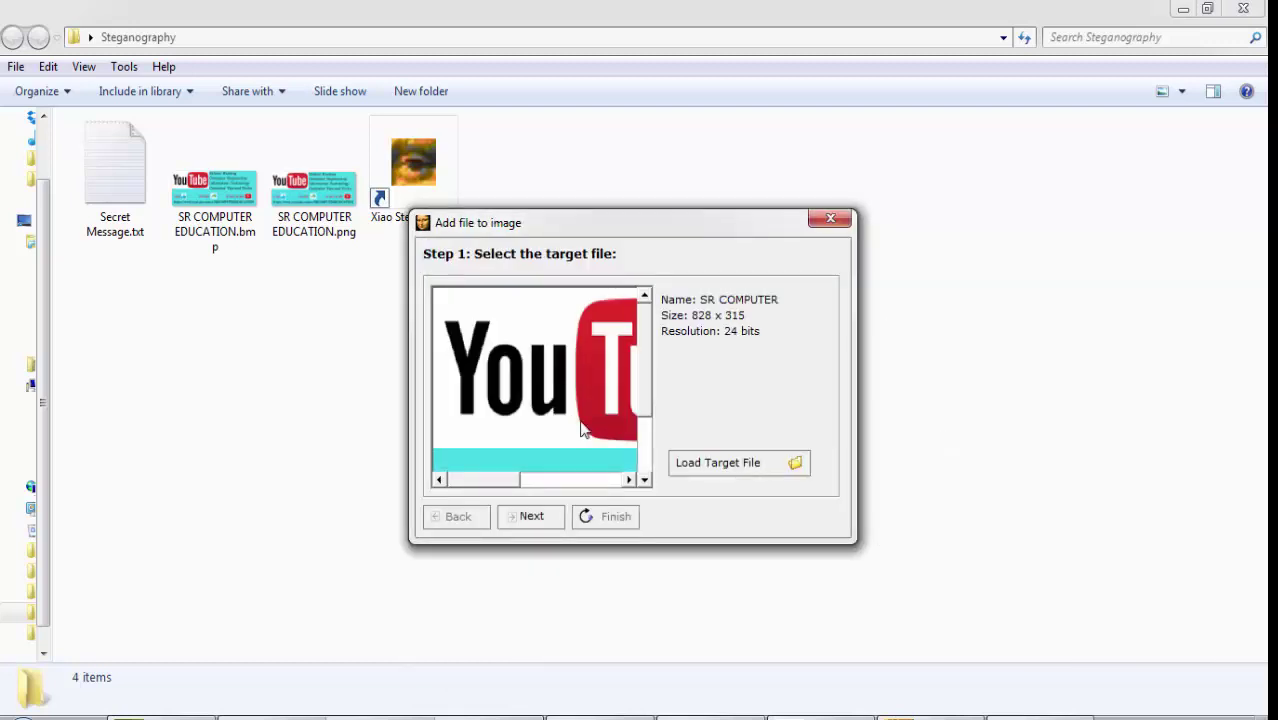
pyautogui.click(531, 516)
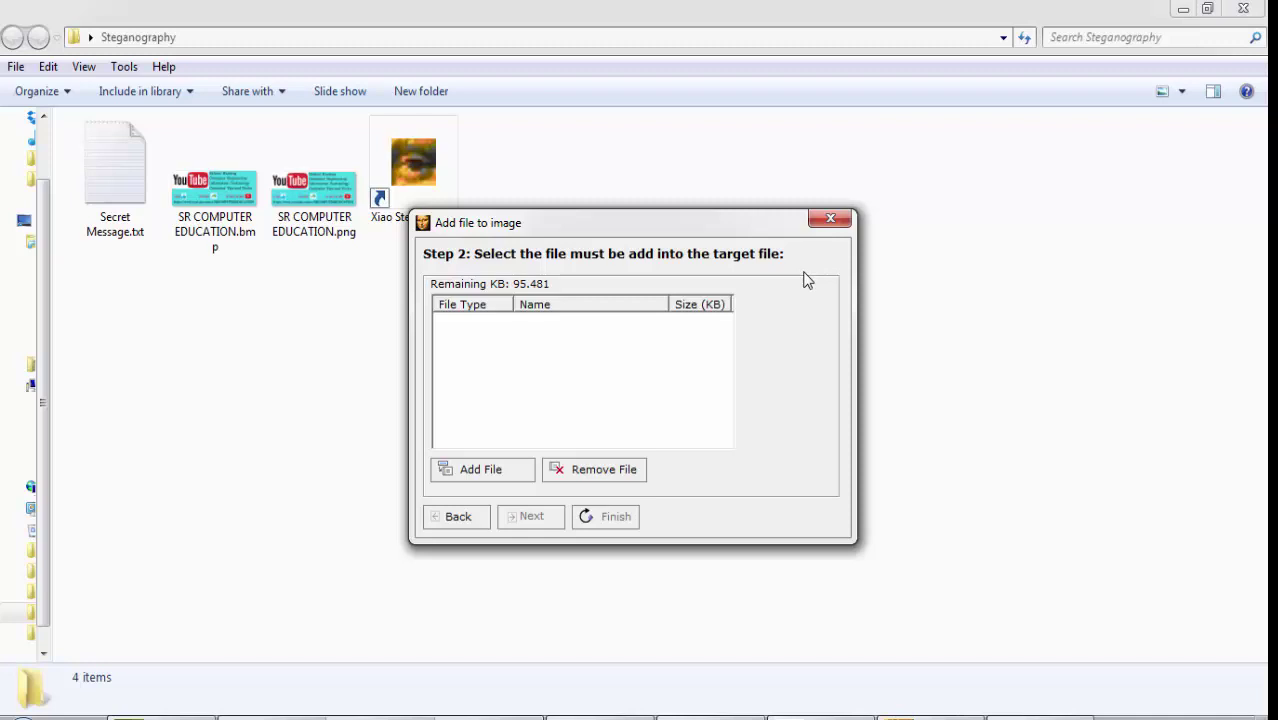
# Step: Add Secret Message.txt as the file to hide and advance to encryption options
pyautogui.click(481, 469)
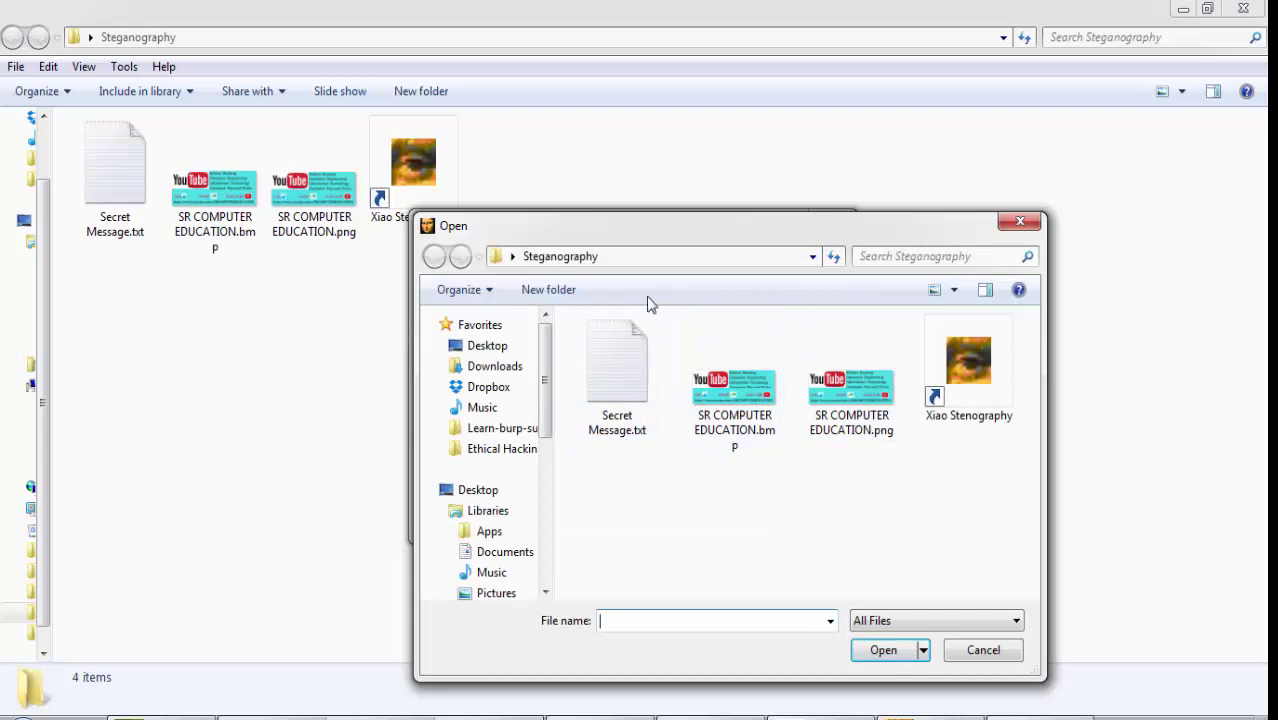
pyautogui.click(645, 410)
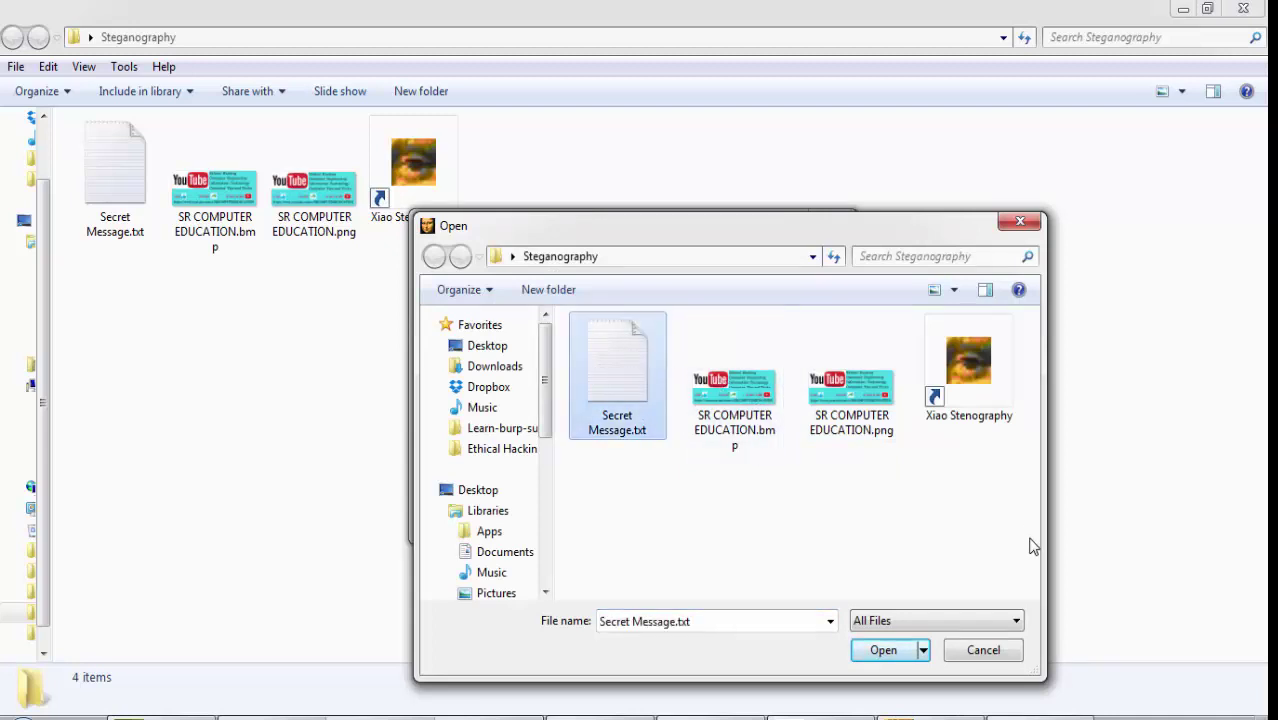
pyautogui.click(884, 651)
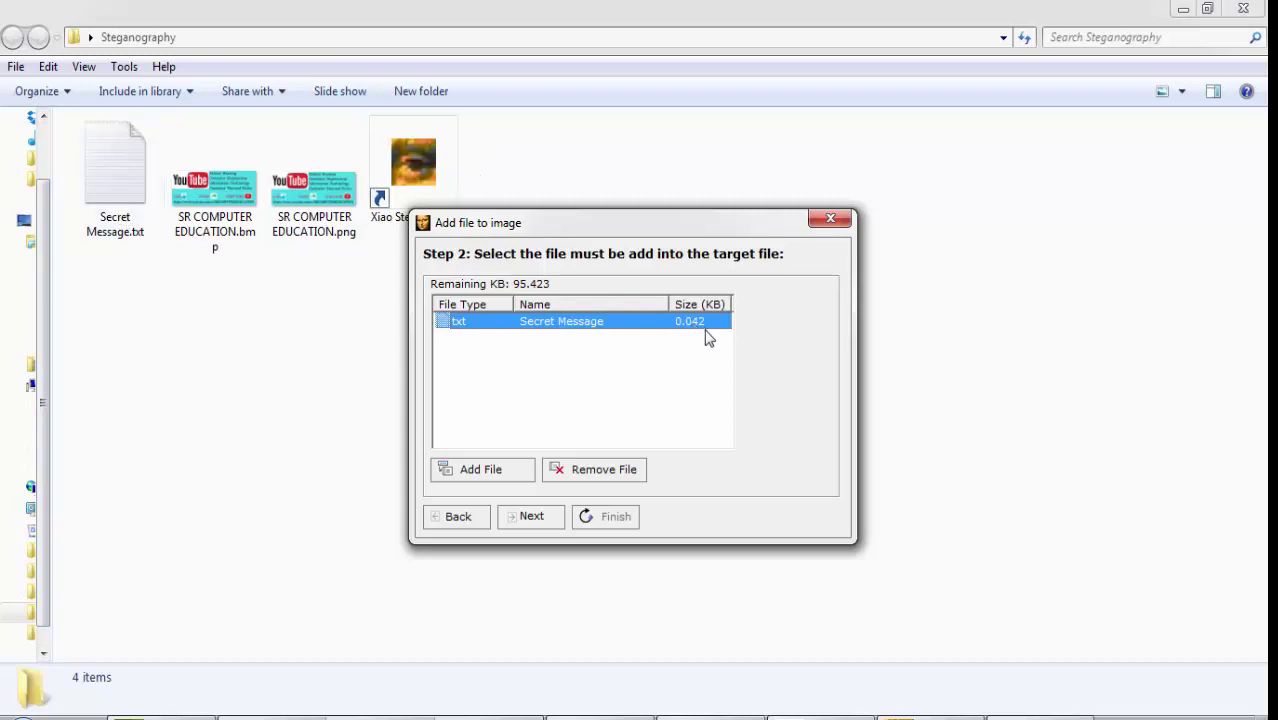
pyautogui.click(530, 518)
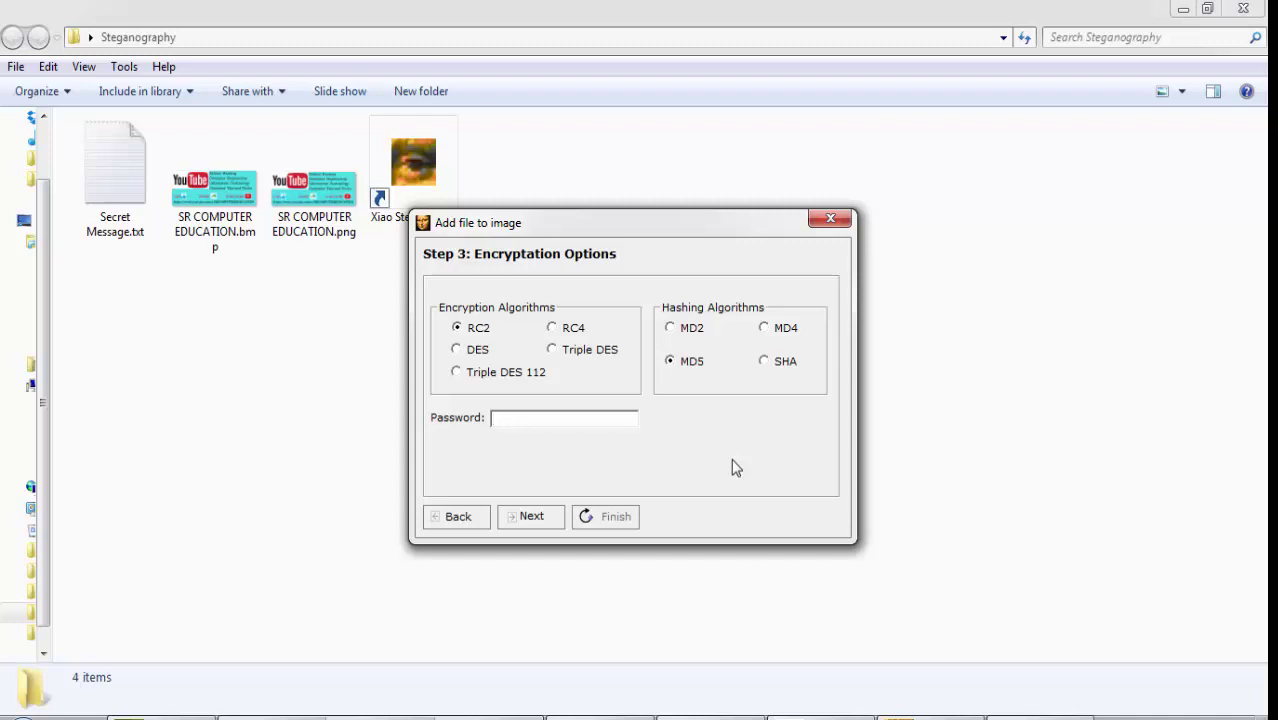
# Step: Protect the hidden file with a password under RC2/MD5 and join the files
pyautogui.click(531, 517)
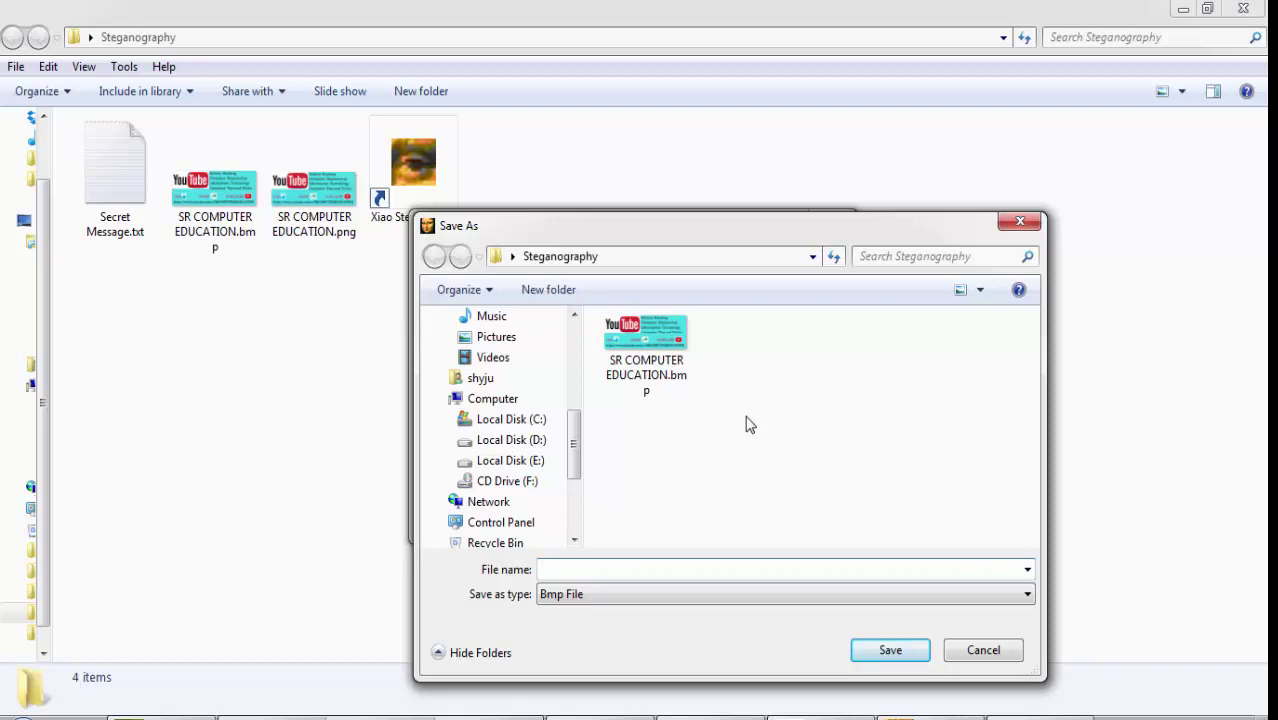
# Step: Save the combined image as 'Secret Image' in Bmp format in the Steganography folder
pyautogui.write('Secret')
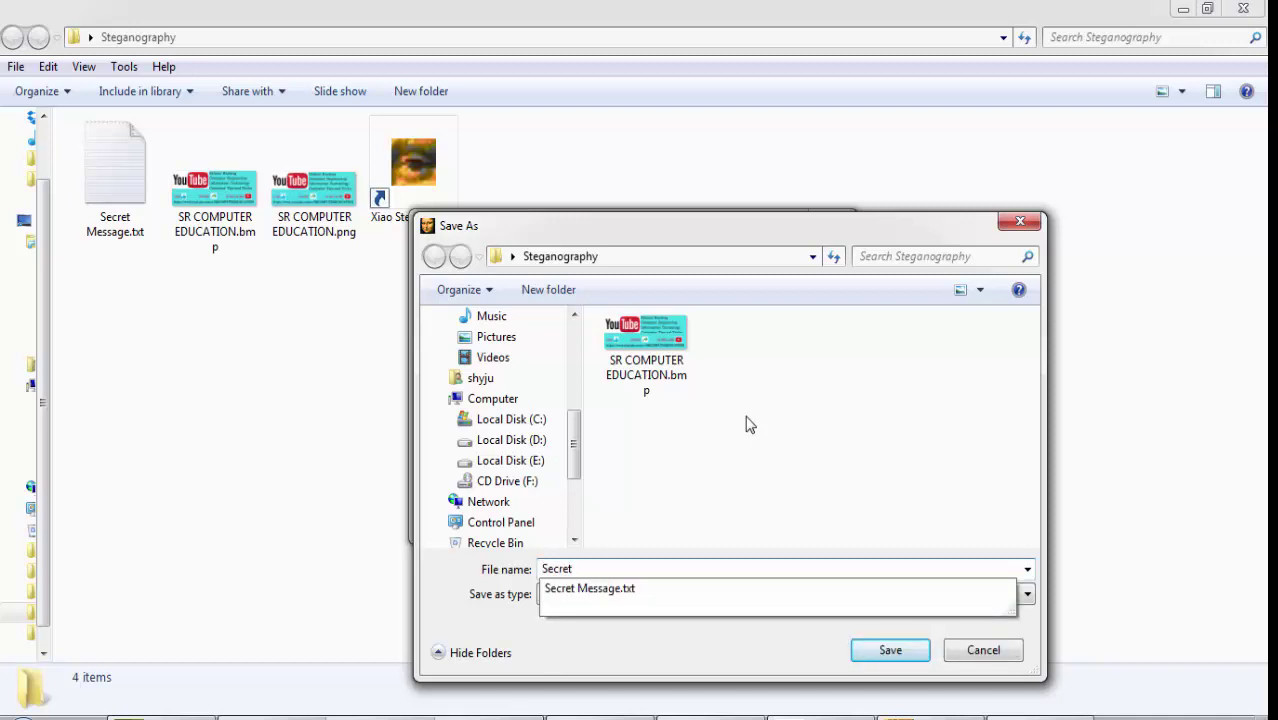
pyautogui.write(' Image')
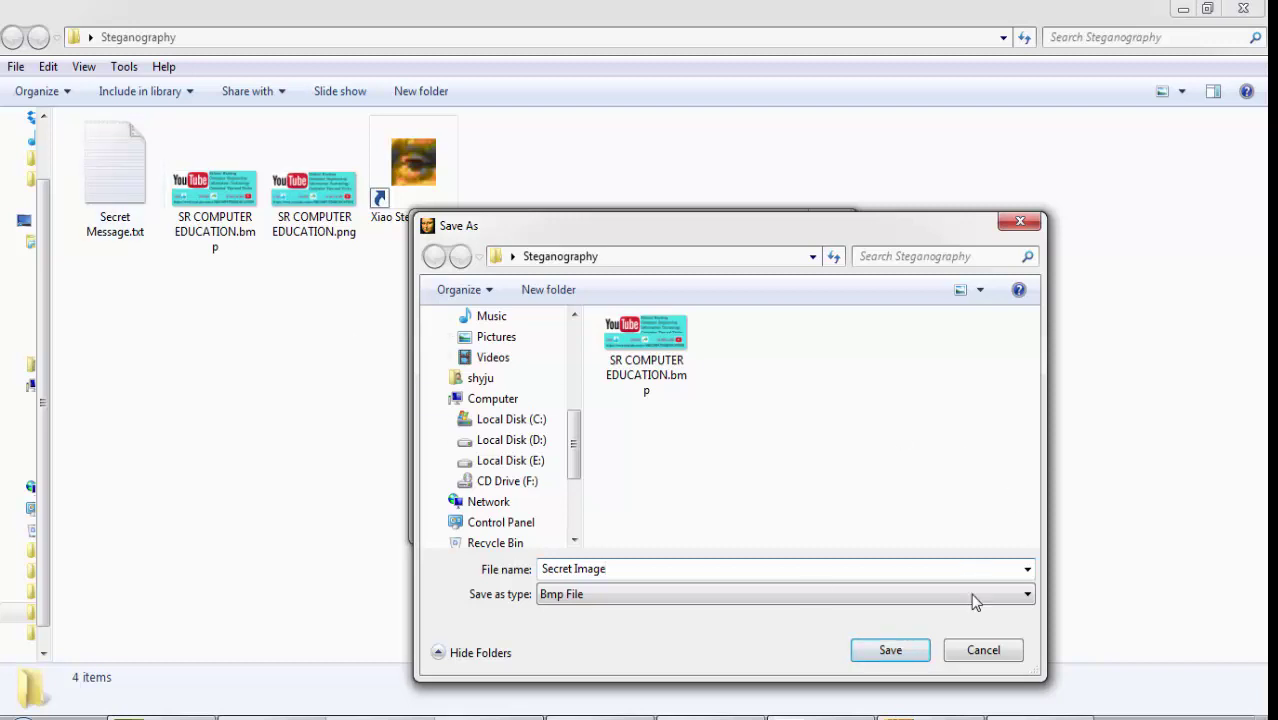
pyautogui.click(910, 651)
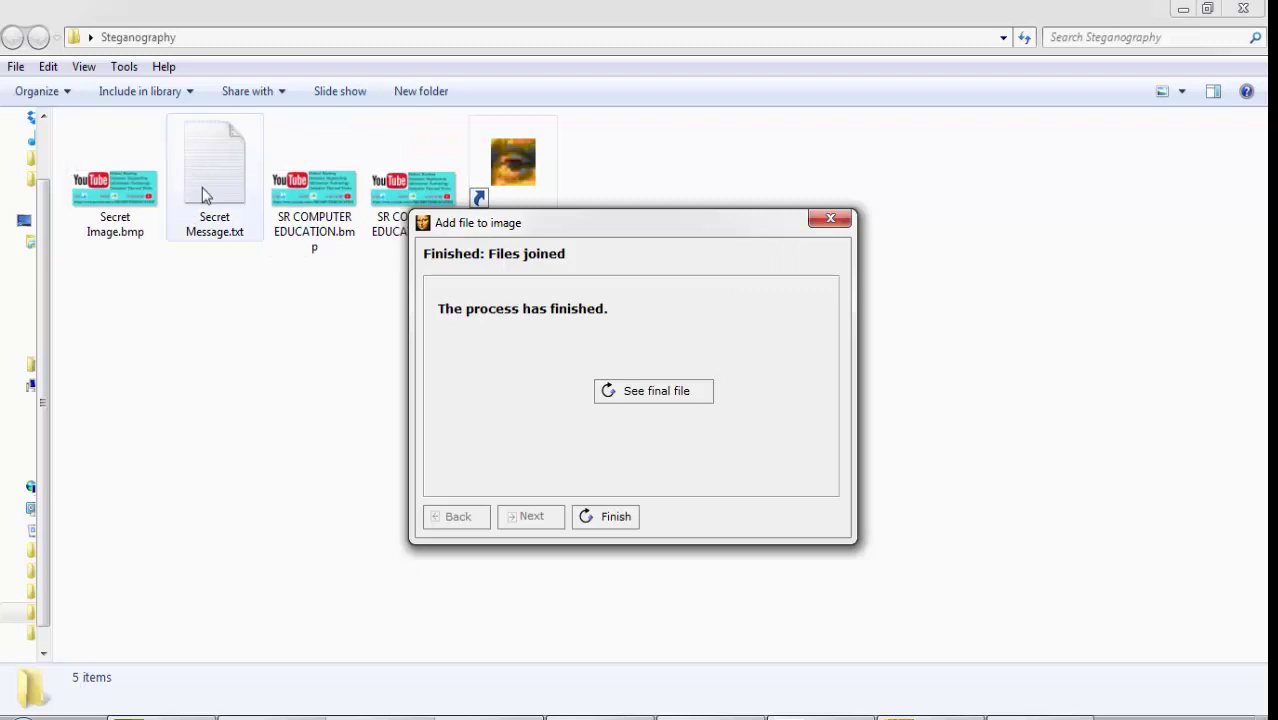
# Step: Close the finished wizard and select the new Secret Image.bmp in the folder
pyautogui.moveTo(590, 227); pyautogui.dragTo(703, 329)
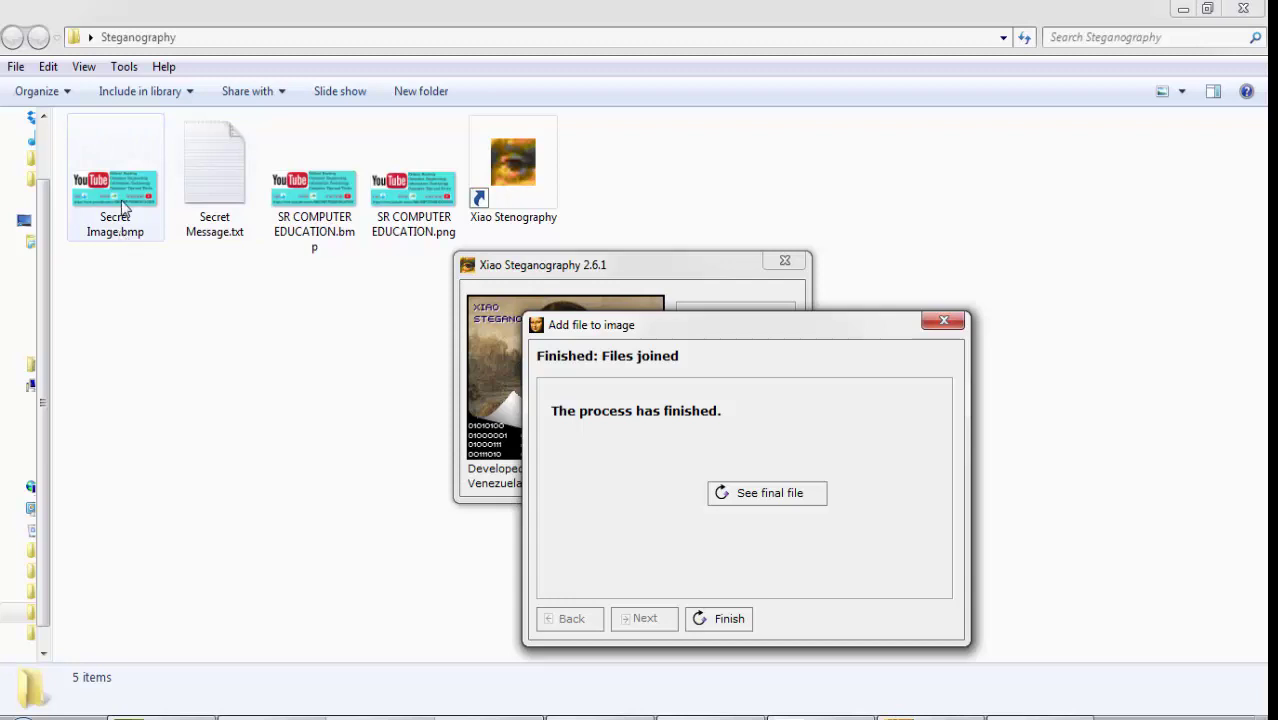
pyautogui.click(729, 619)
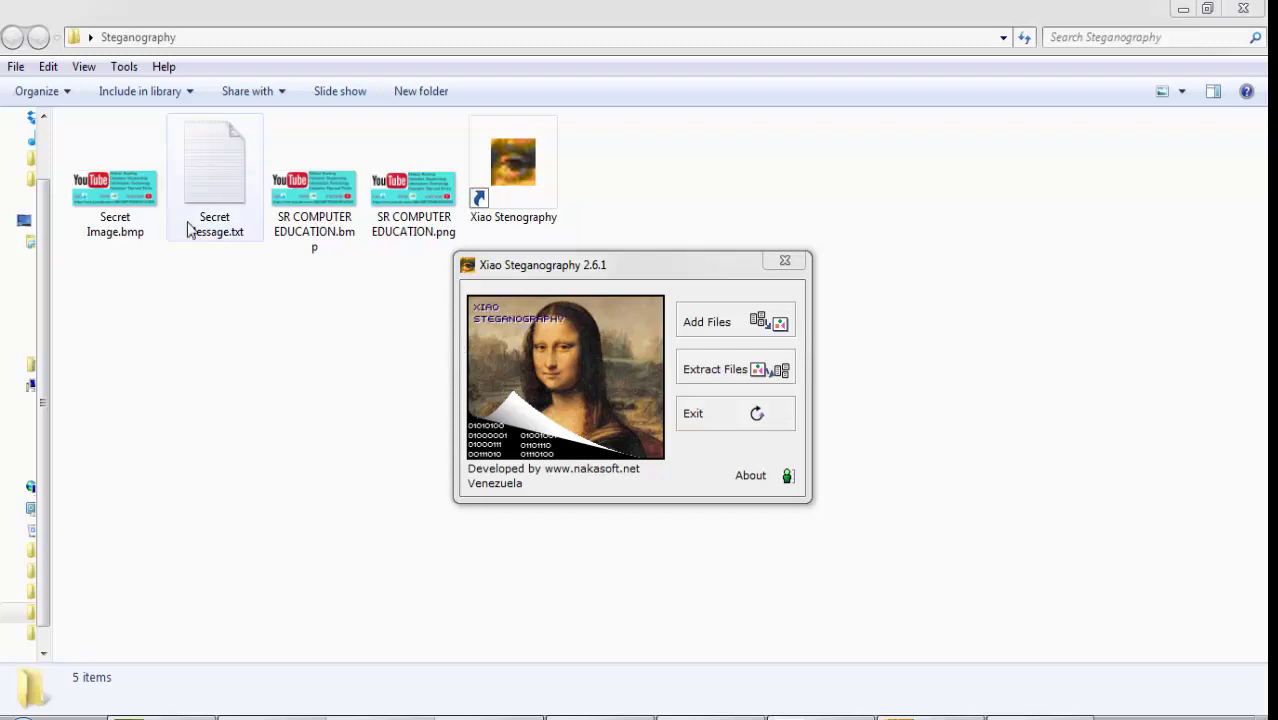
pyautogui.click(143, 217)
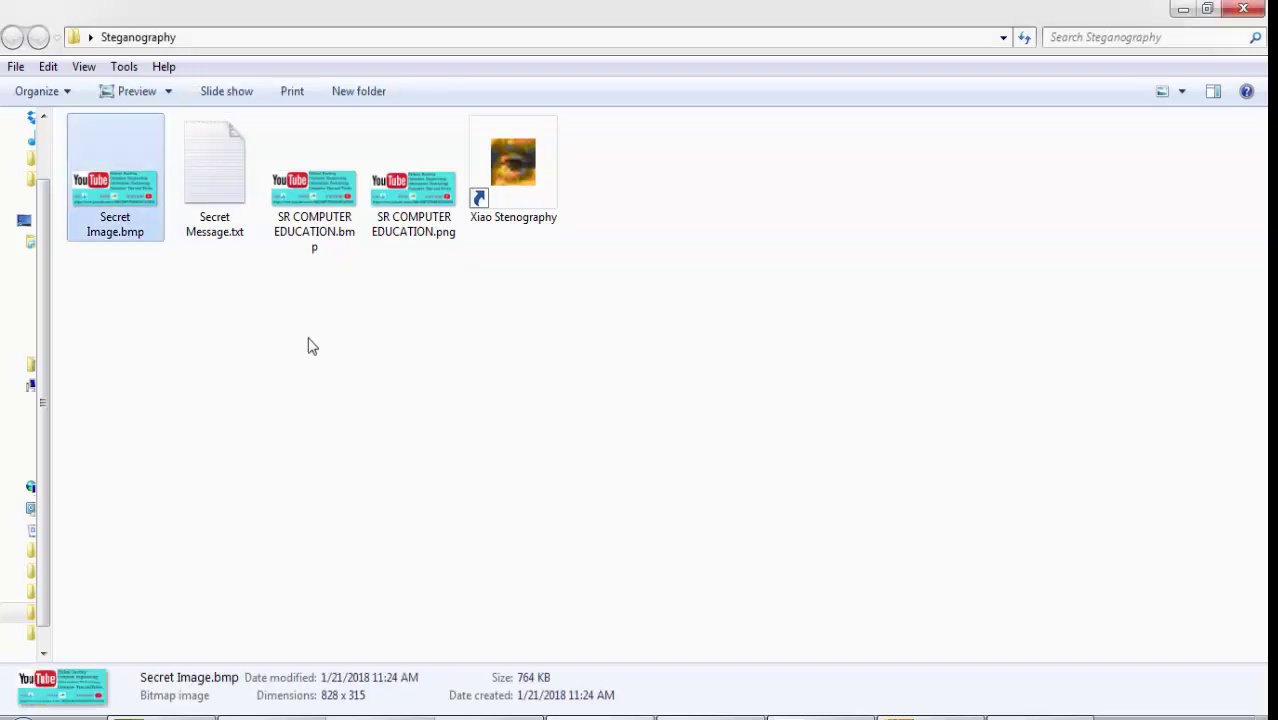
pyautogui.doubleClick(115, 217)
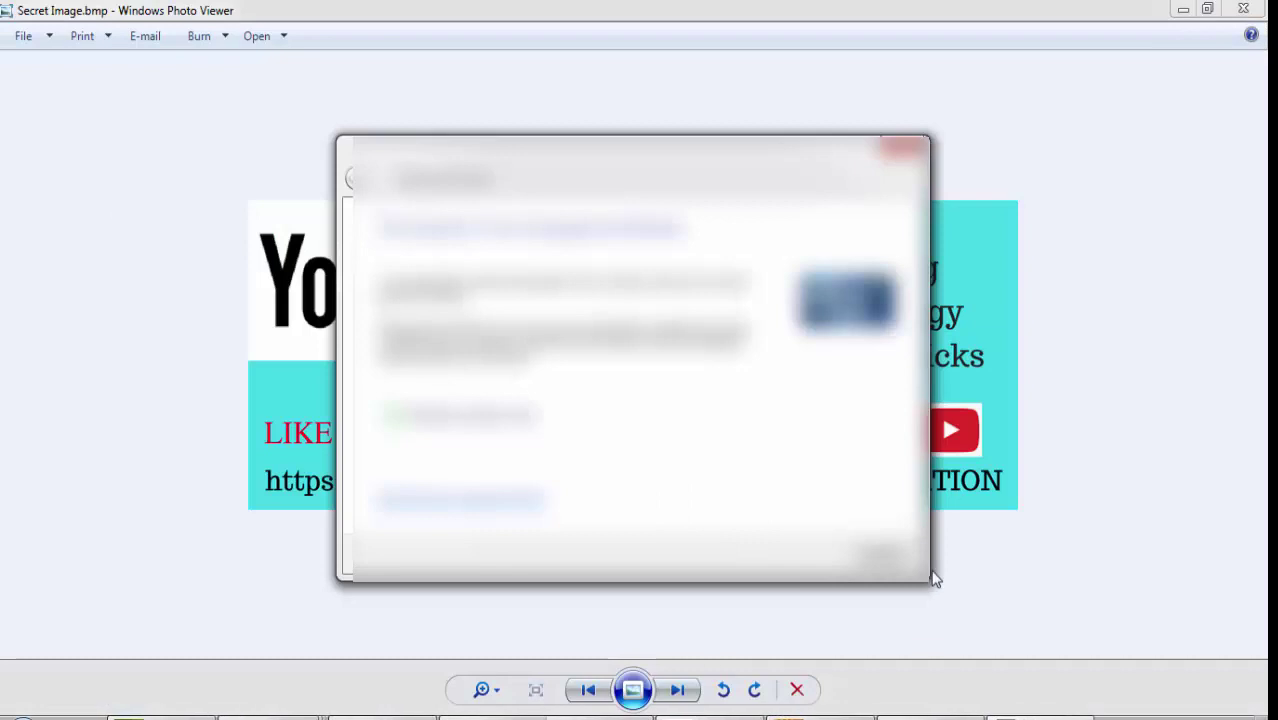
pyautogui.click(880, 556)
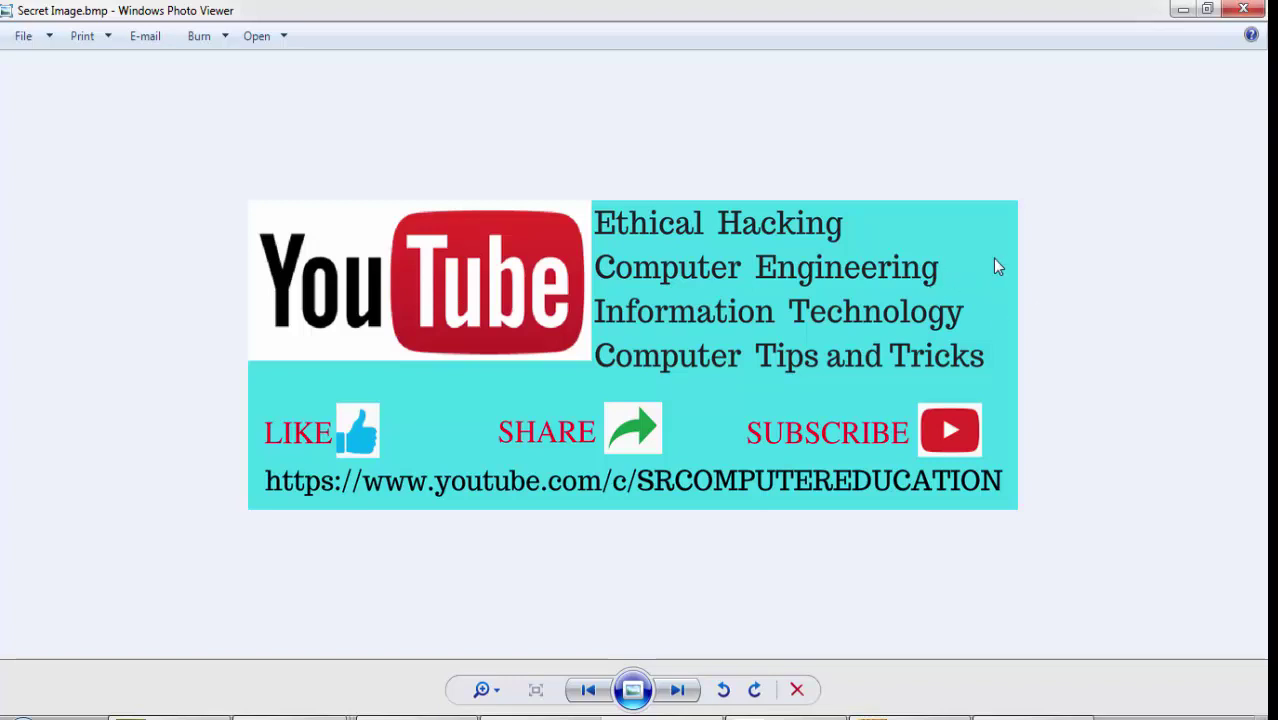
pyautogui.click(1243, 9)
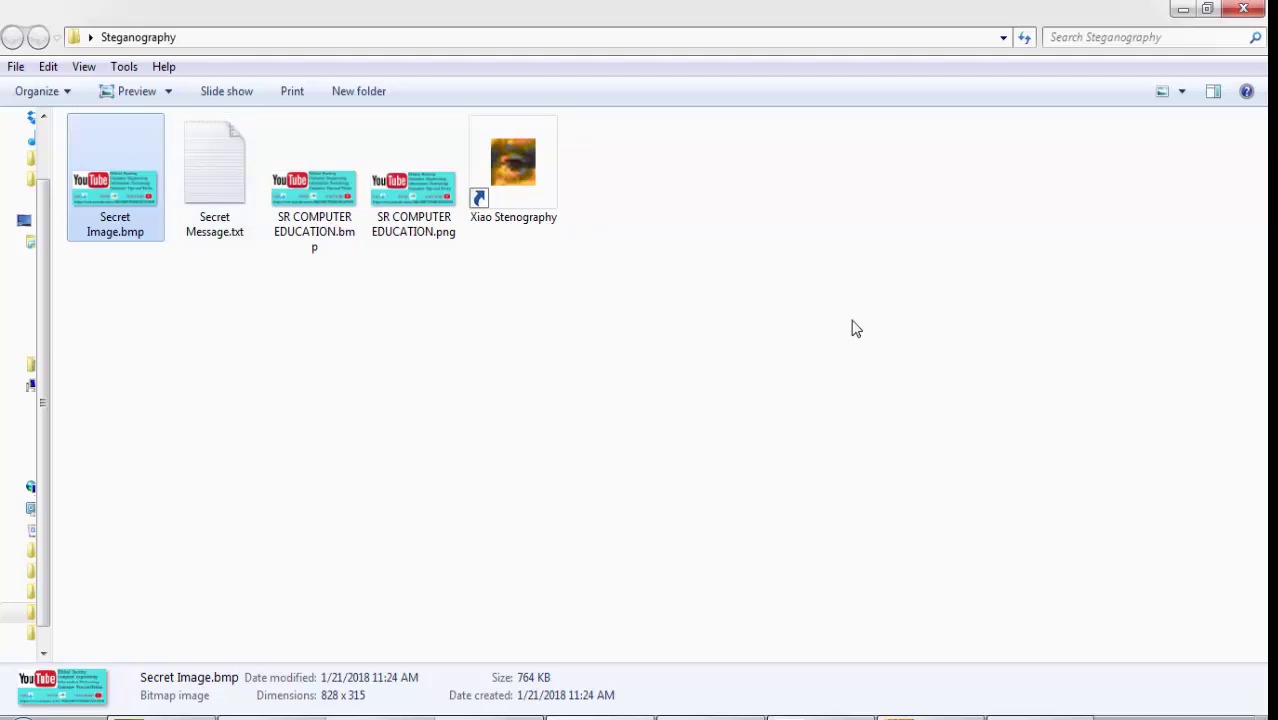
# Step: Relaunch Xiao Steganography from its shortcut in the Steganography folder
pyautogui.doubleClick(513, 170)
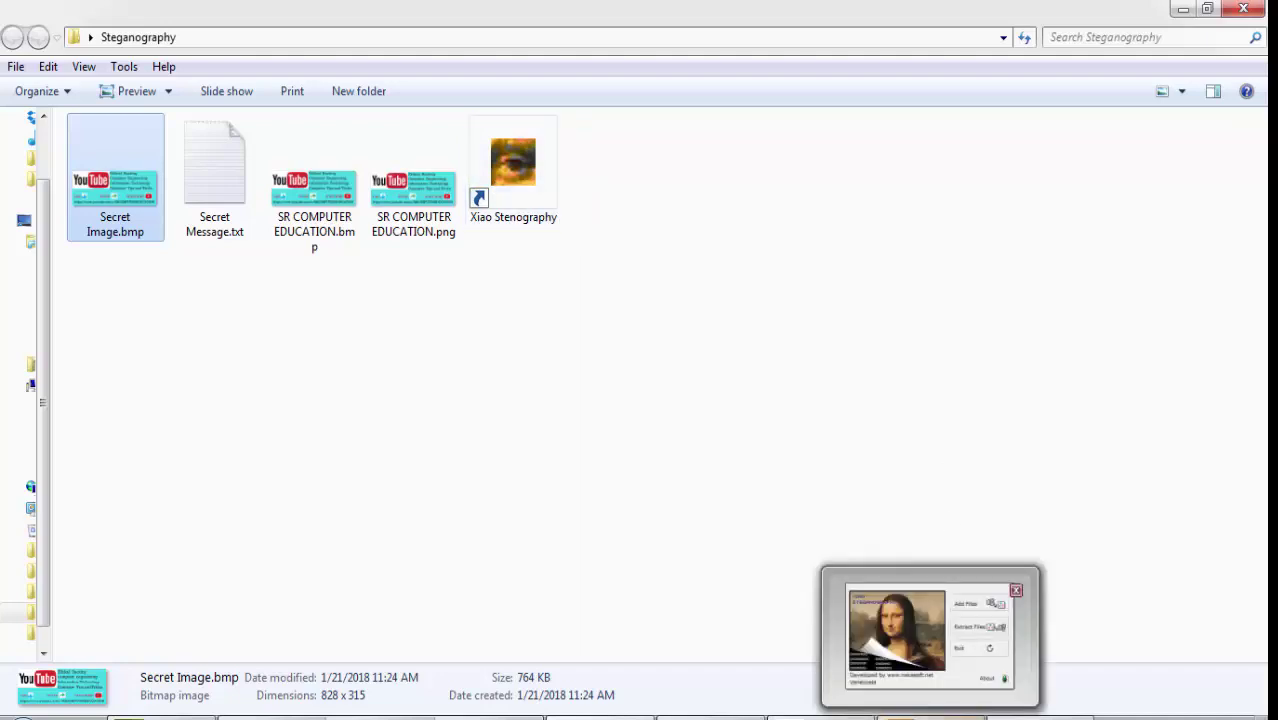
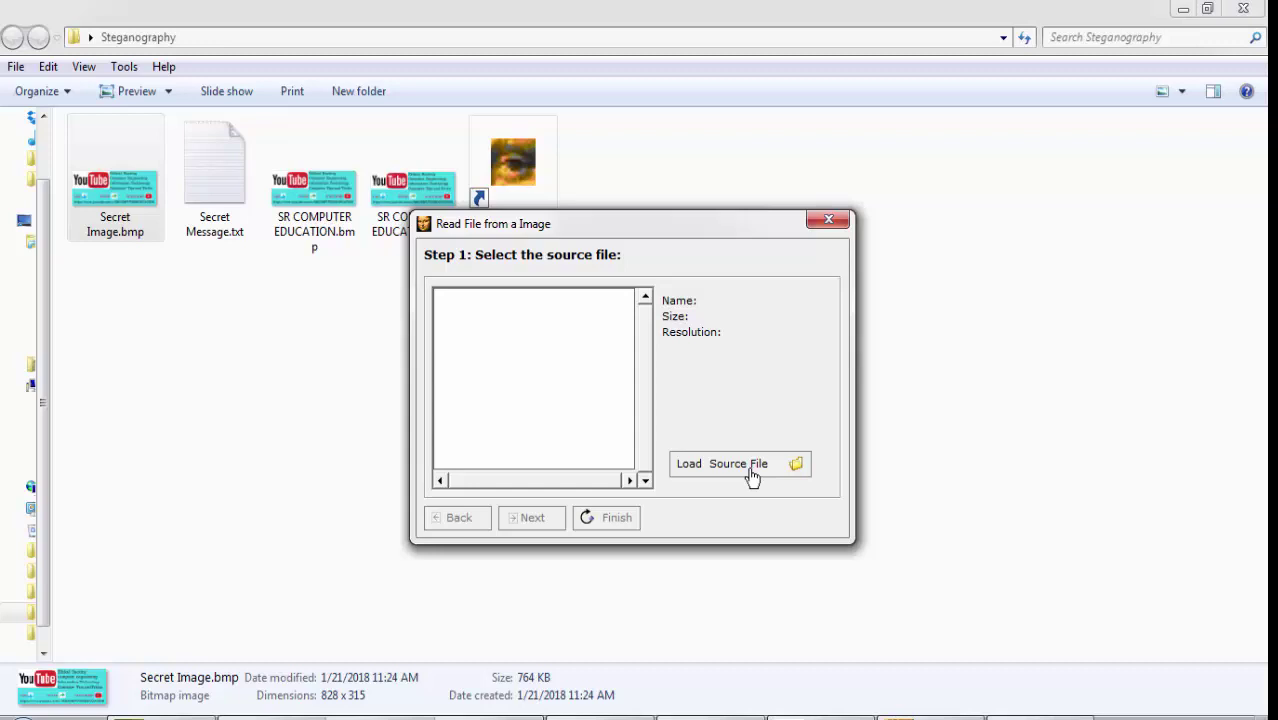
# Step: Load Secret Image.bmp (828 x 315, 24-bit) as the source and advance to its hidden file list
pyautogui.click(752, 476)
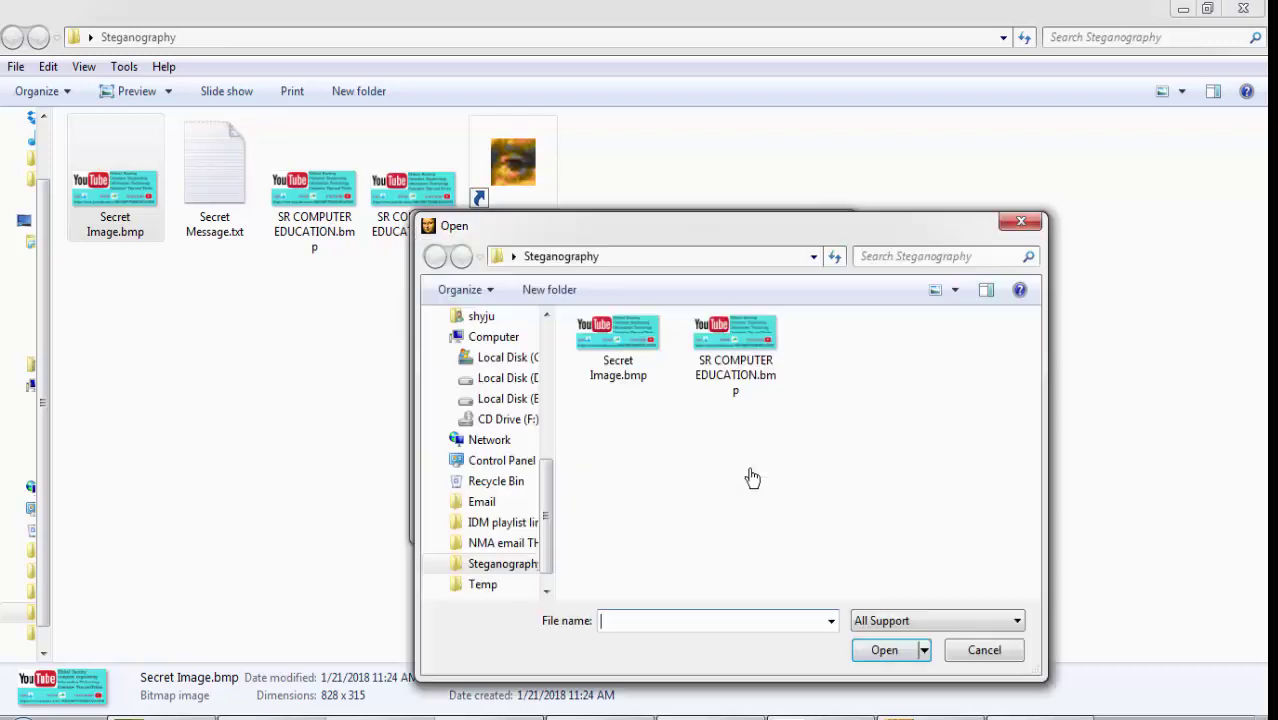
pyautogui.click(640, 345)
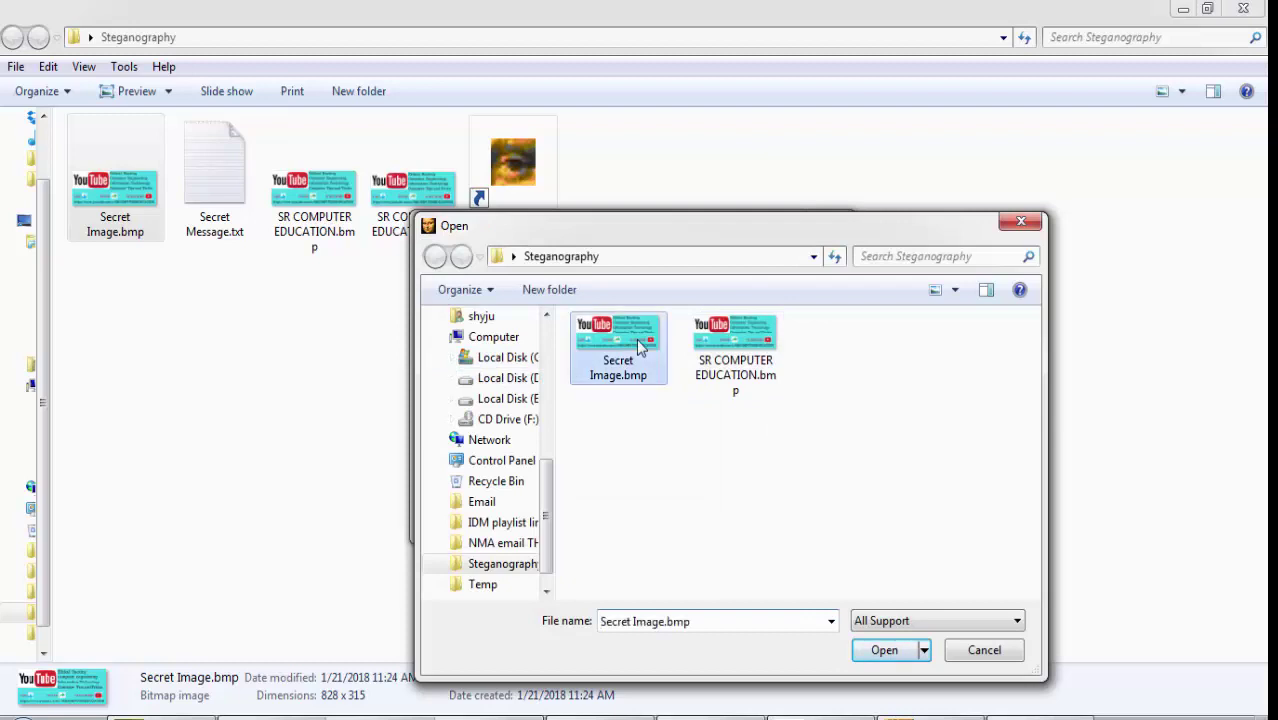
pyautogui.click(884, 651)
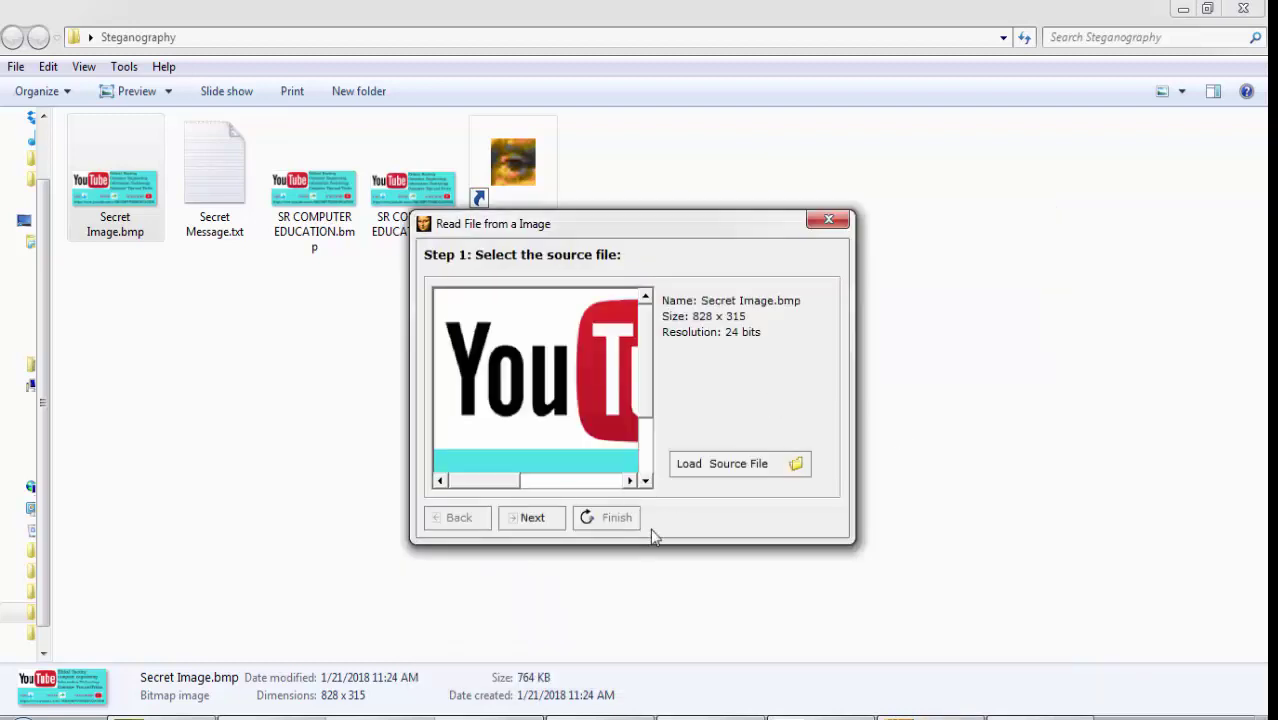
pyautogui.click(534, 518)
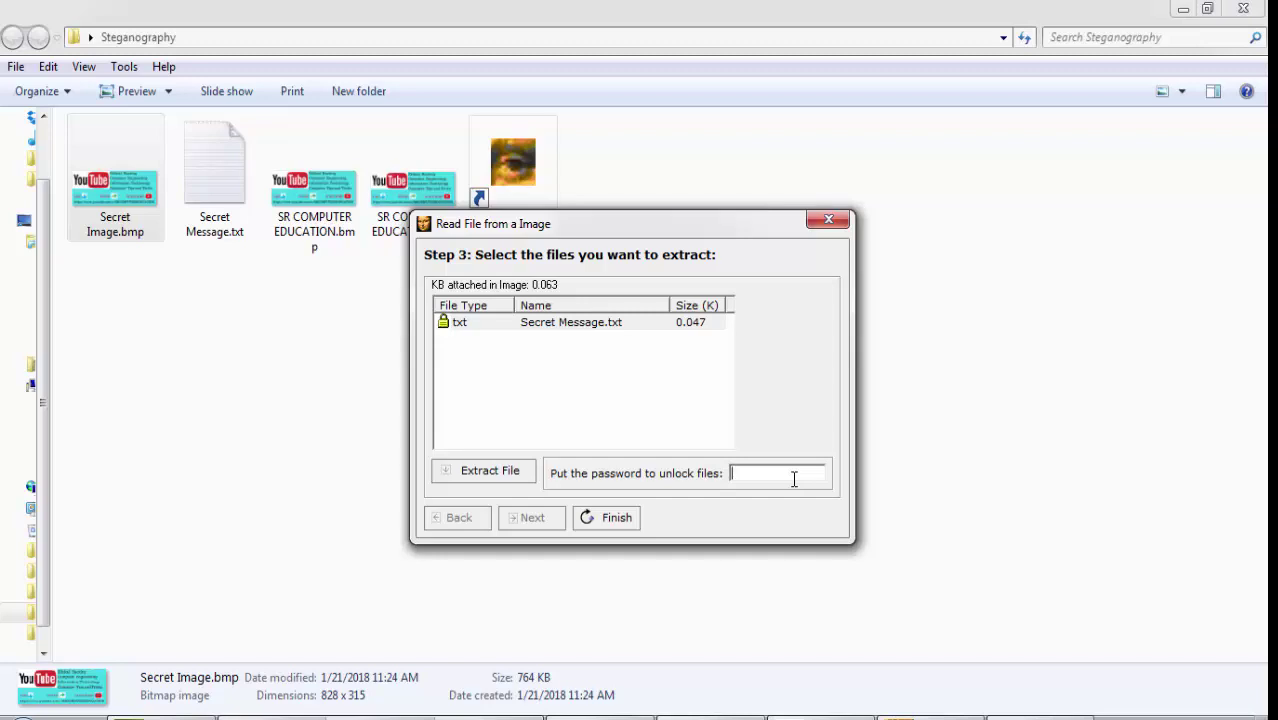
# Step: Enter the unlock password and extract Secret Message.txt into the Steganography folder
pyautogui.click(516, 476)
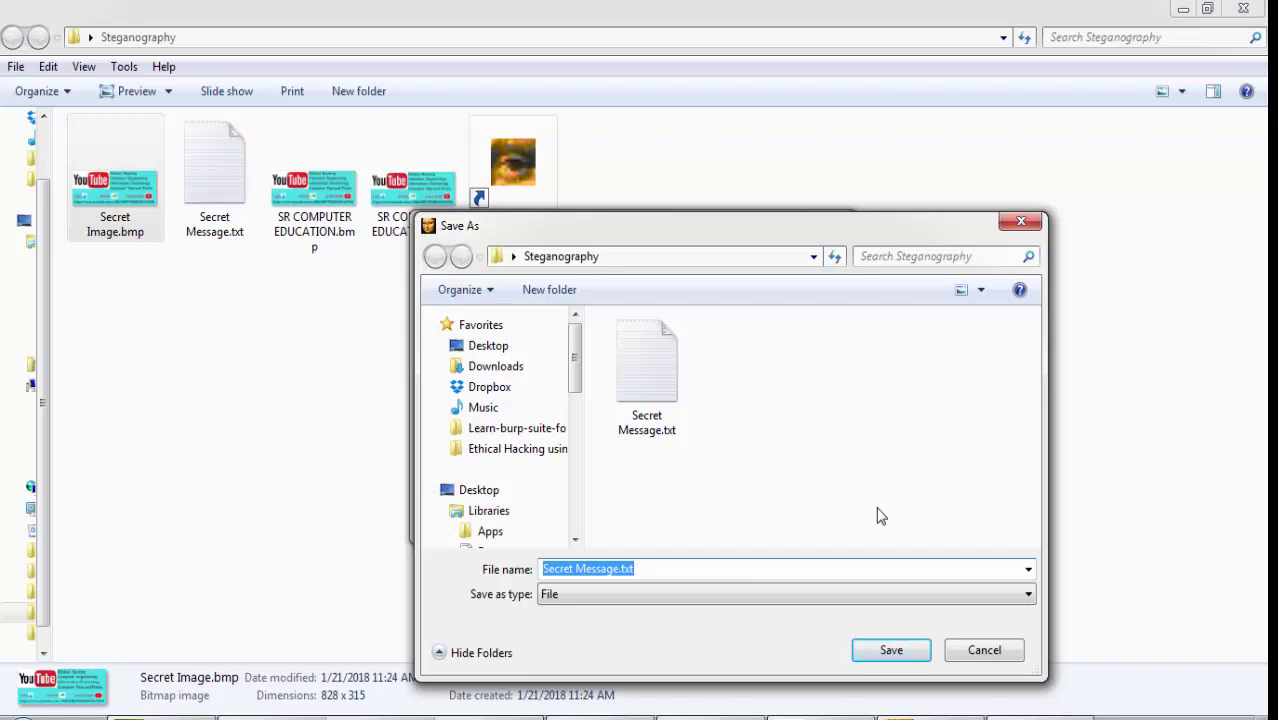
# Step: Save the hidden file as 'Extracted Secret Message.txt' in the Steganography folder
pyautogui.click(543, 568)
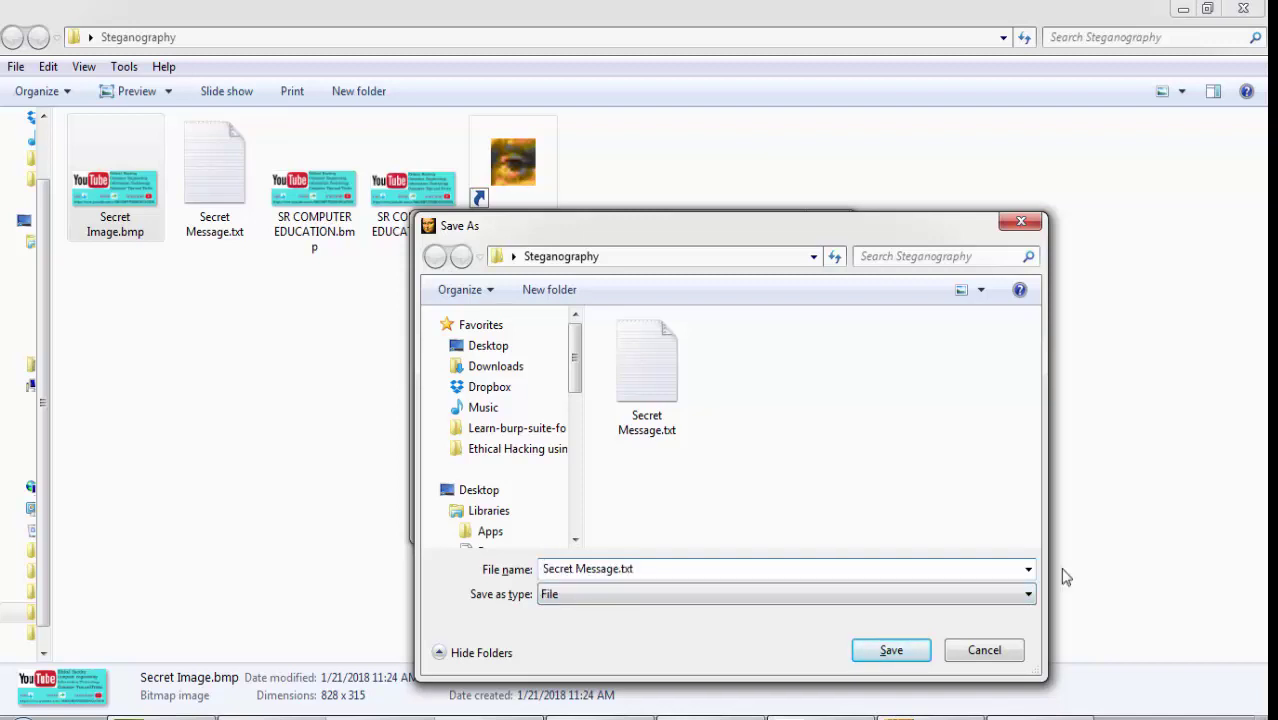
pyautogui.write('Ext')
pyautogui.press('BackSpace')
pyautogui.write('tracted')
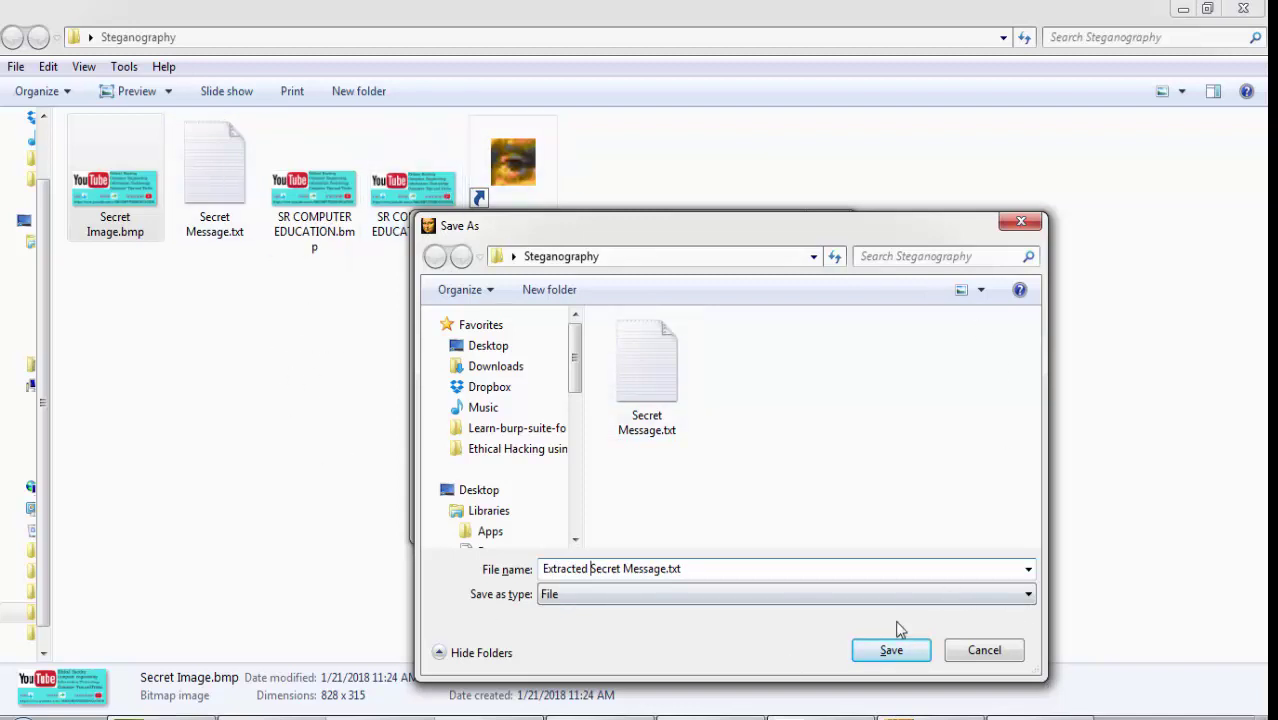
pyautogui.click(891, 651)
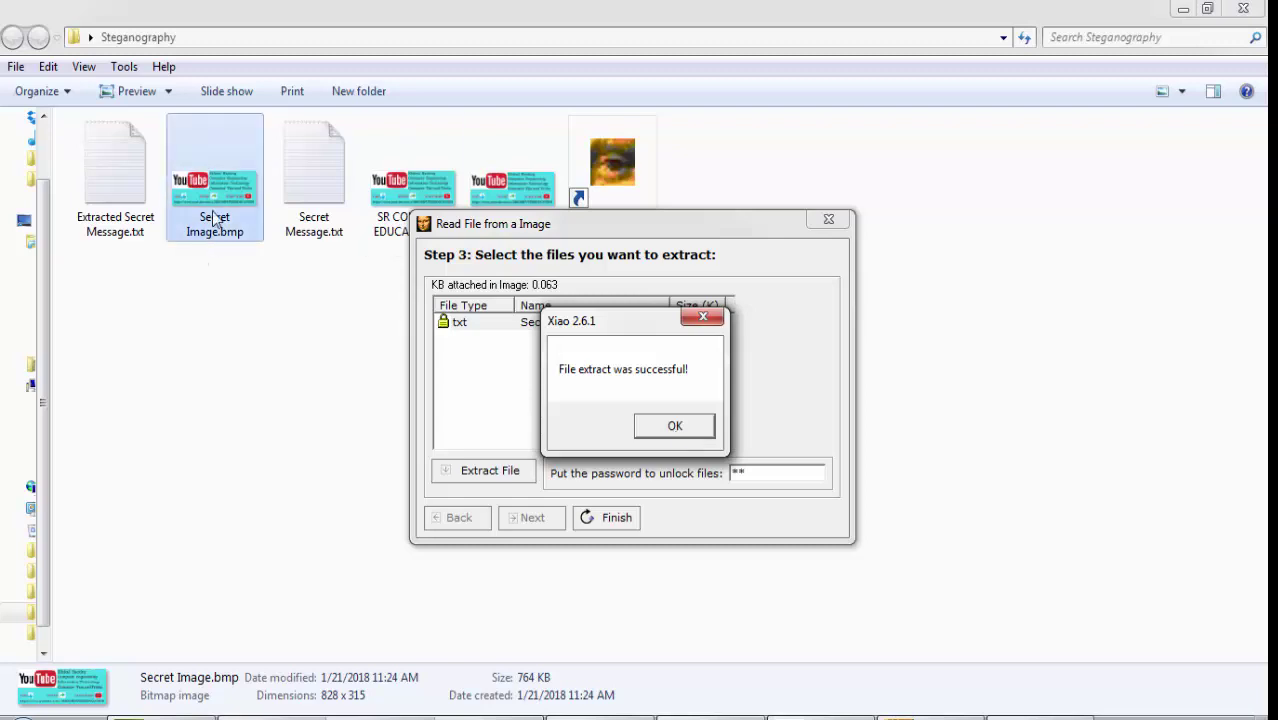
# Step: Dismiss the success message, finish the extraction wizard and close Xiao Steganography
pyautogui.click(690, 427)
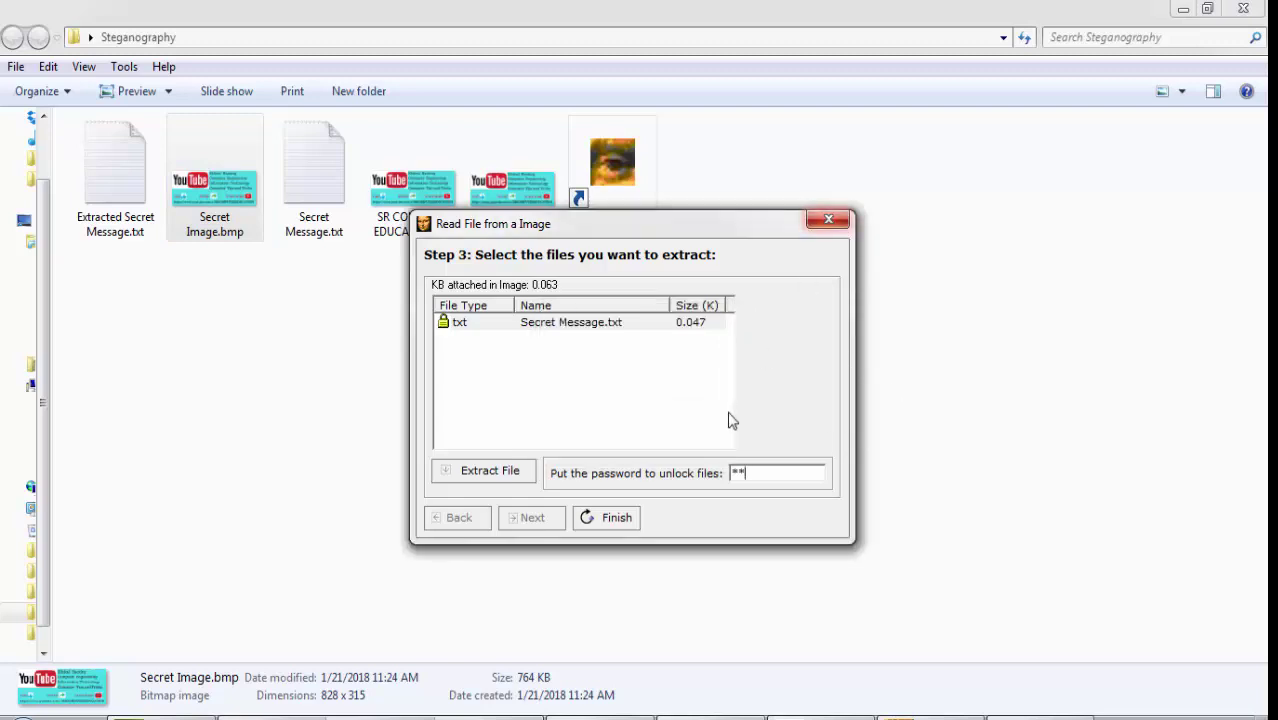
pyautogui.click(615, 518)
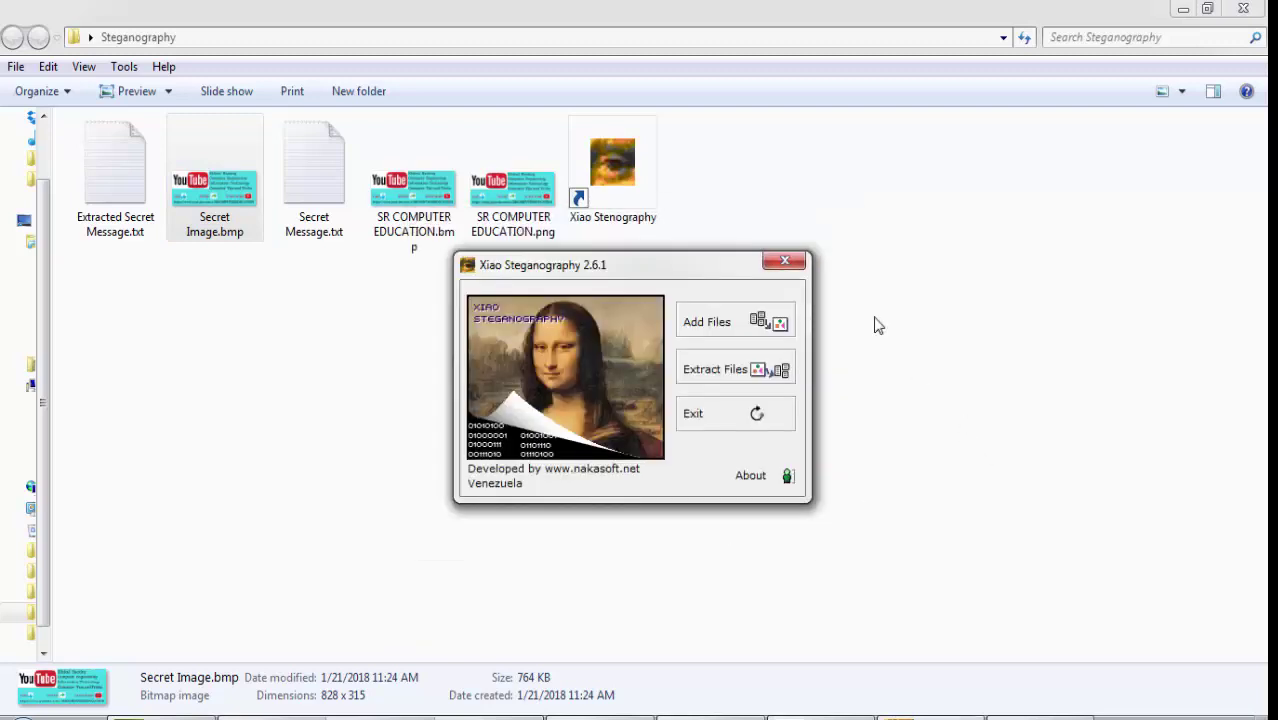
pyautogui.click(786, 263)
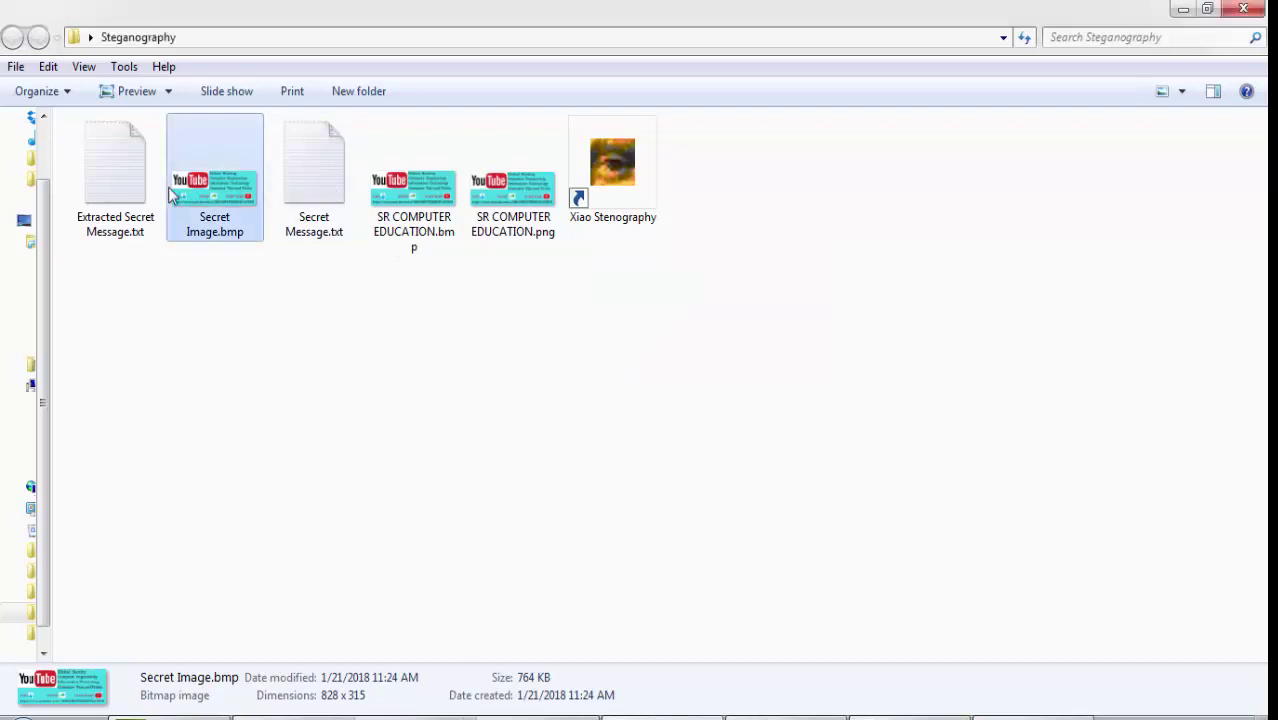
pyautogui.doubleClick(140, 200)
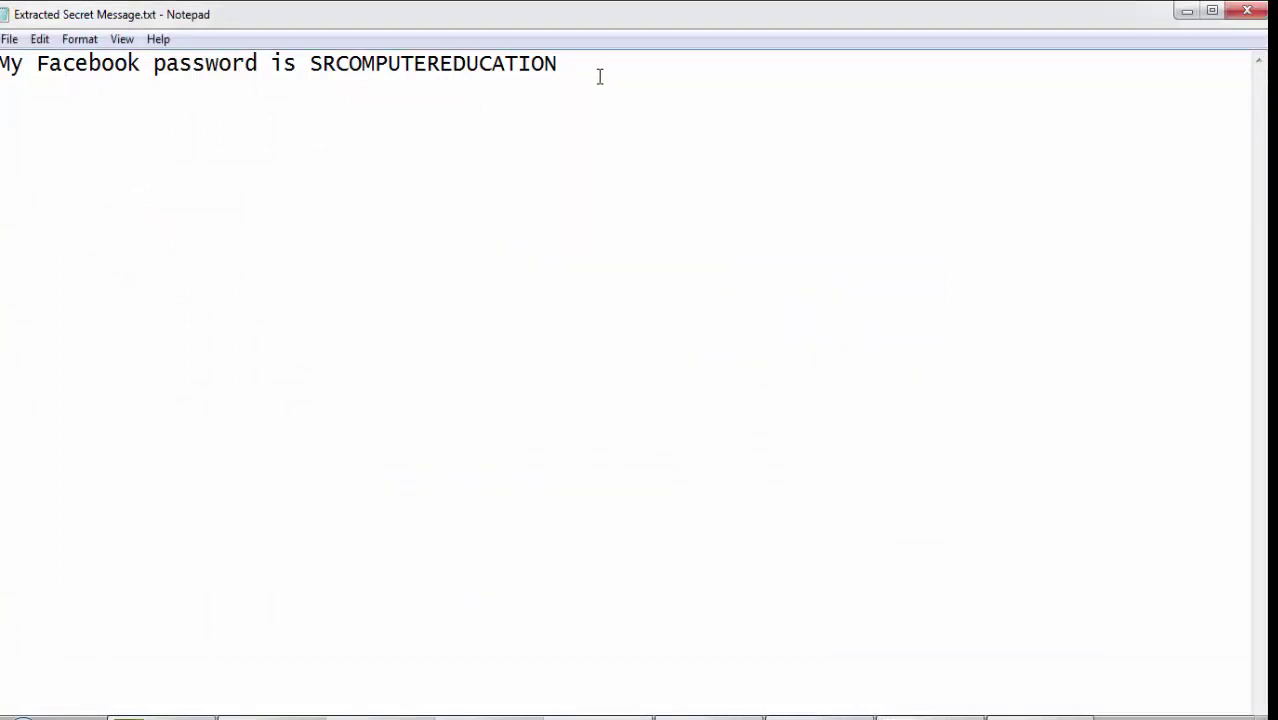
pyautogui.click(1250, 12)
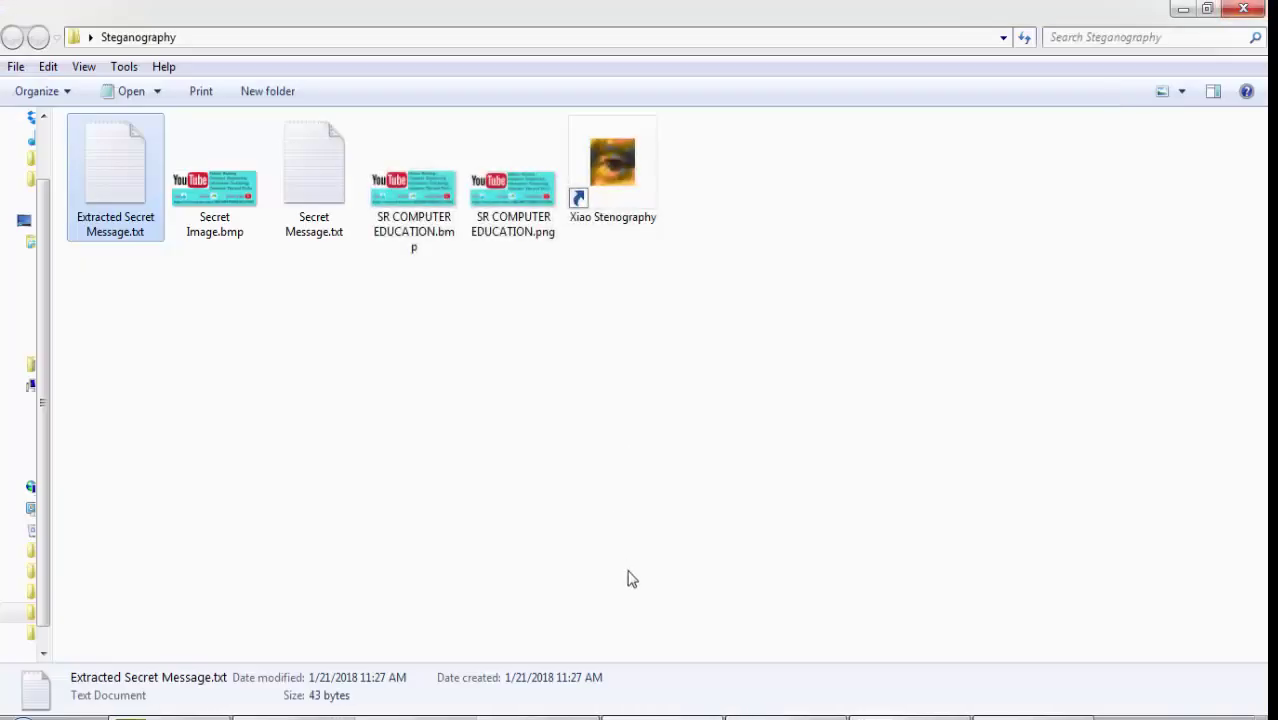